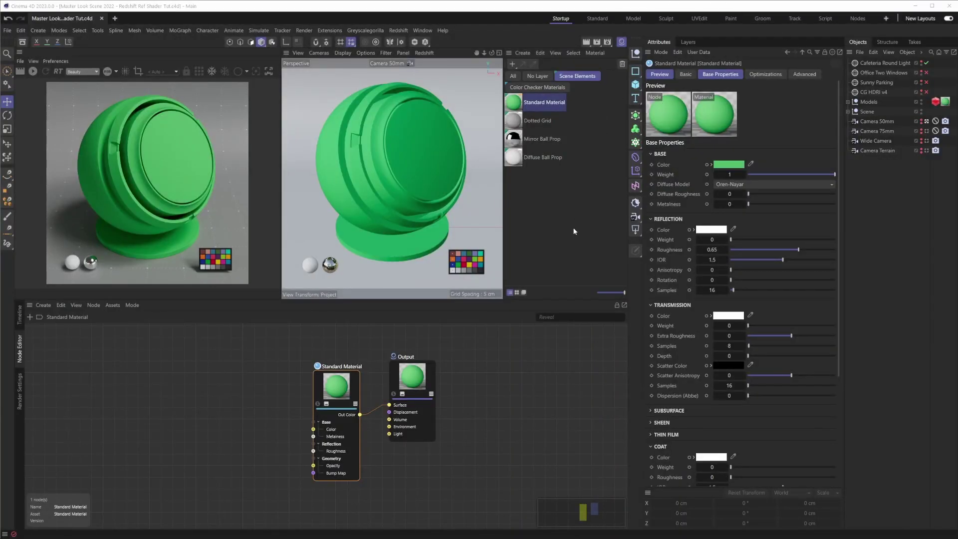
Select the Standard Material used on the shader ball and display the base properties of its shader node.
left_click(577, 218)
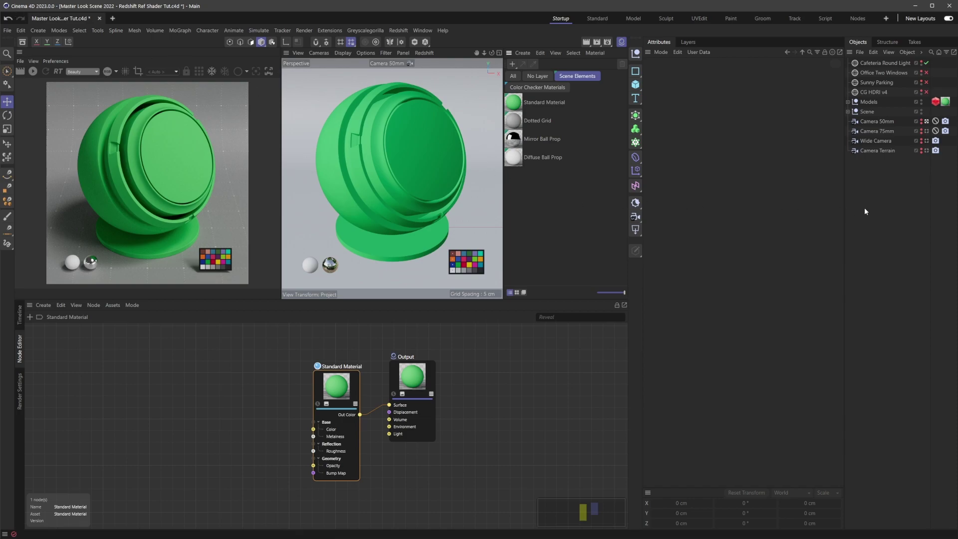
left_click(546, 102)
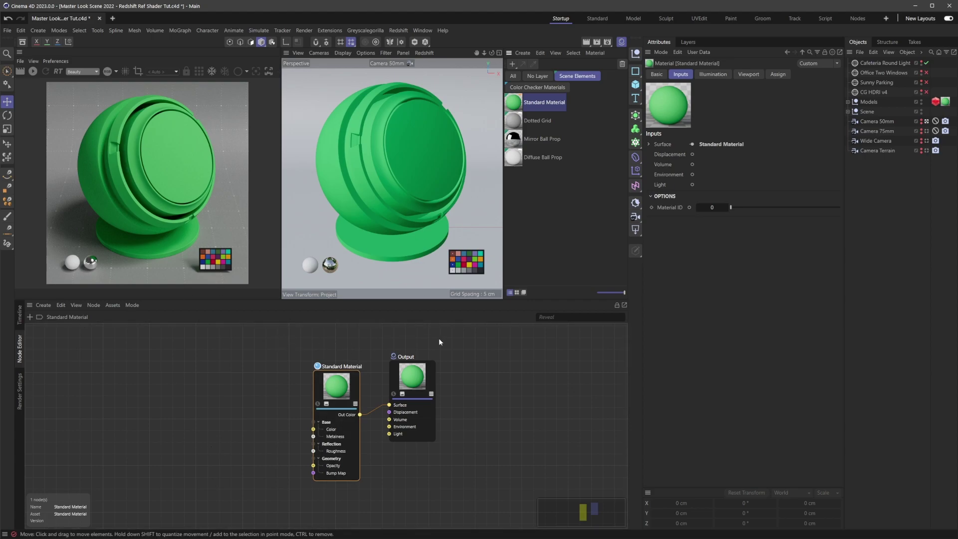
left_click(558, 199)
left_click(556, 104)
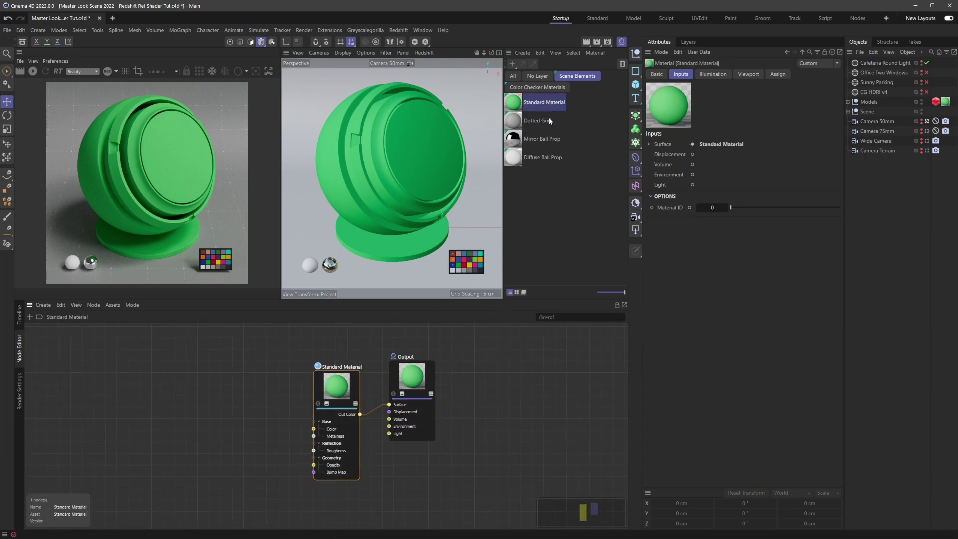
left_click(344, 394)
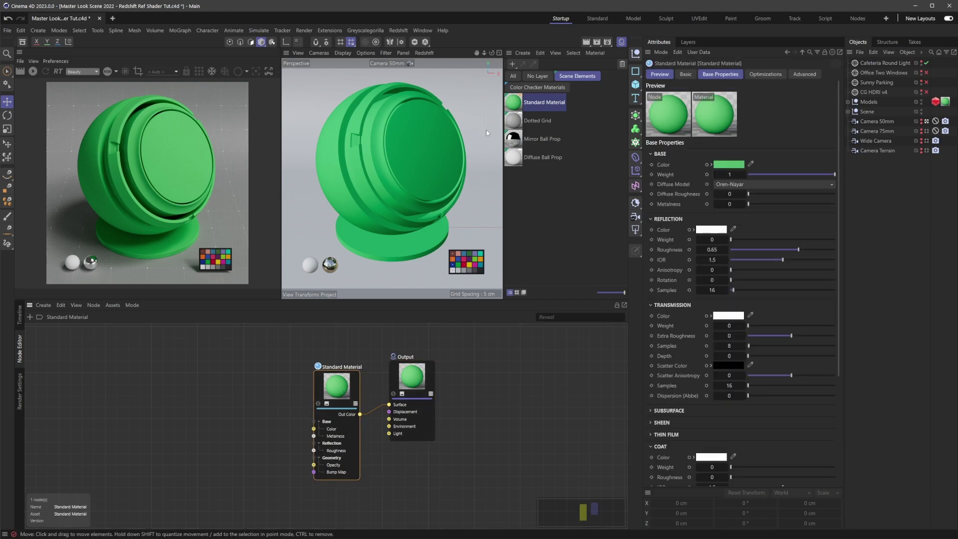
With the live render running, set the material's base color to hue 203°, saturation 68%, value 78%, and save the project.
left_click(34, 72)
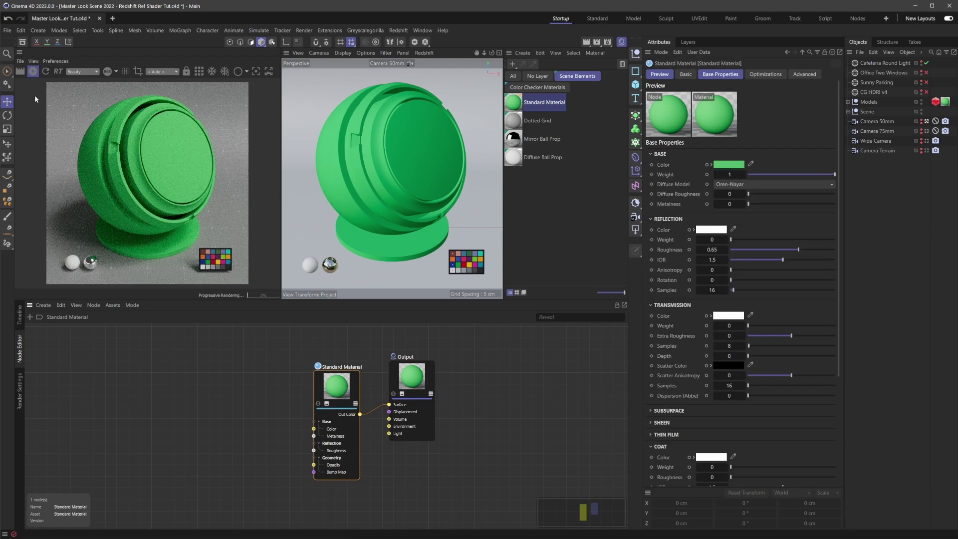
left_click(711, 165)
left_click_drag(783, 200, 816, 220)
left_click(803, 200)
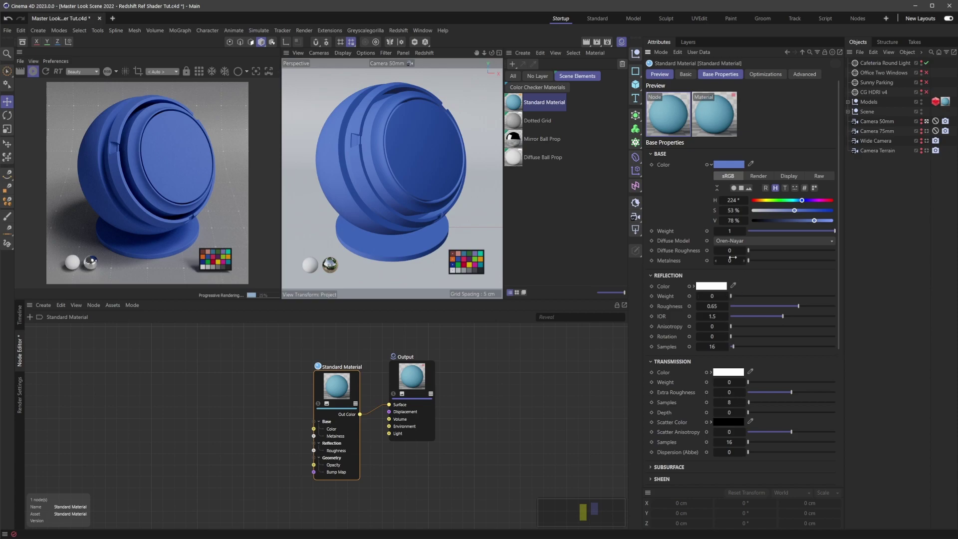
left_click_drag(802, 200, 806, 210)
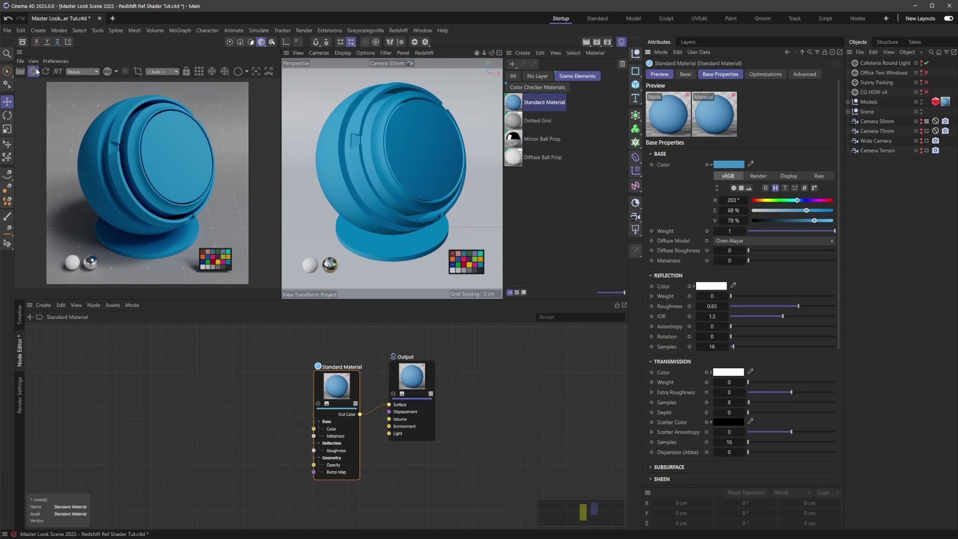
left_click_drag(532, 144, 554, 210)
key("ctrl+s")
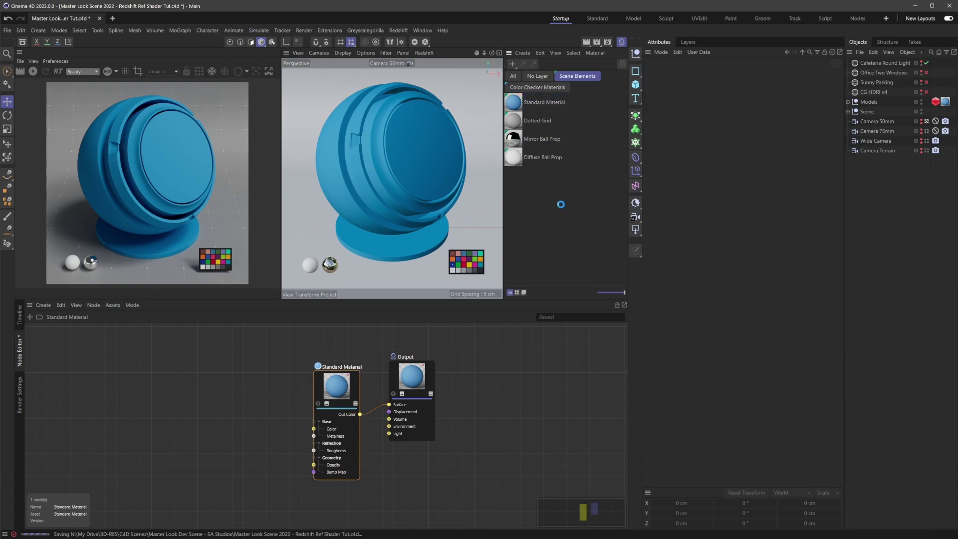
Open the application preferences at the Redshift renderer settings and place the window beside the material list.
left_click(20, 30)
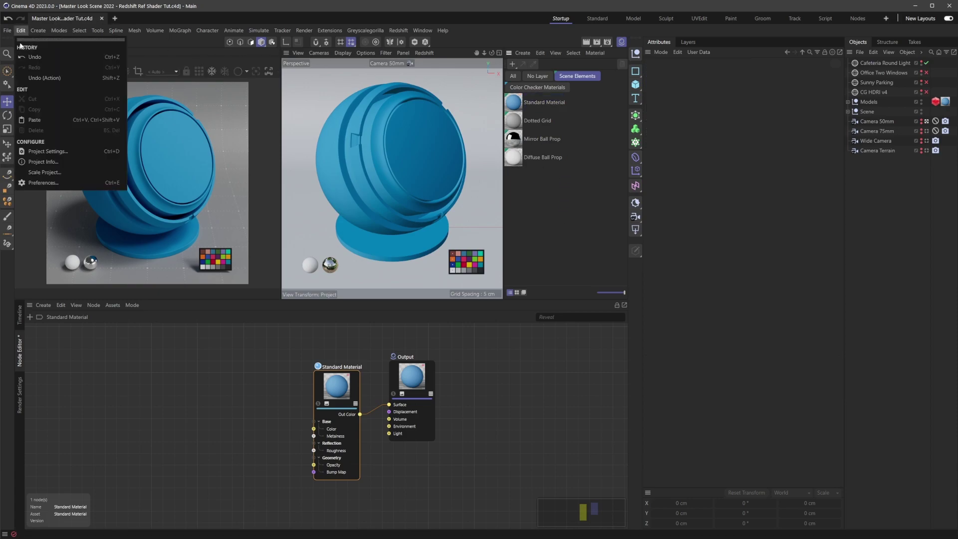
left_click(49, 183)
left_click_drag(247, 178, 291, 58)
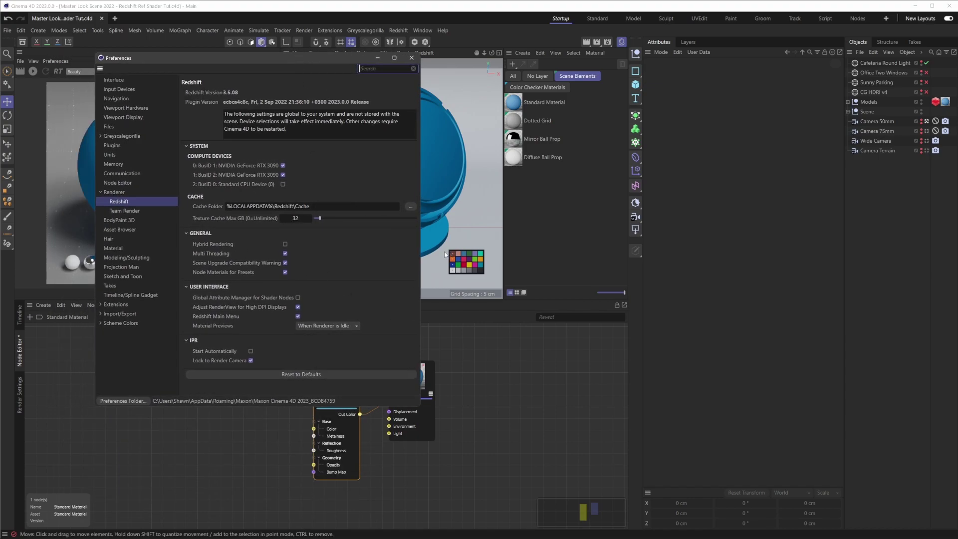
left_click_drag(289, 59, 323, 66)
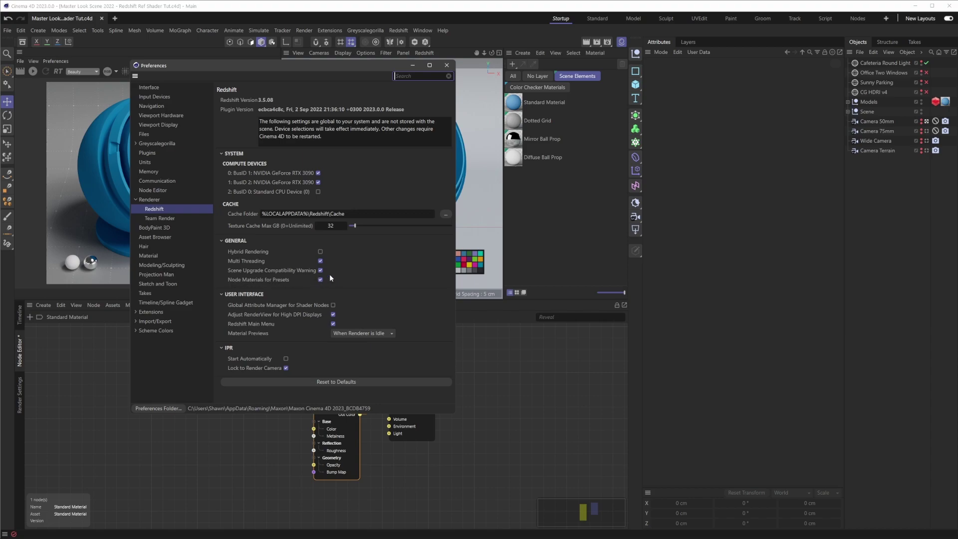
left_click_drag(343, 67, 323, 67)
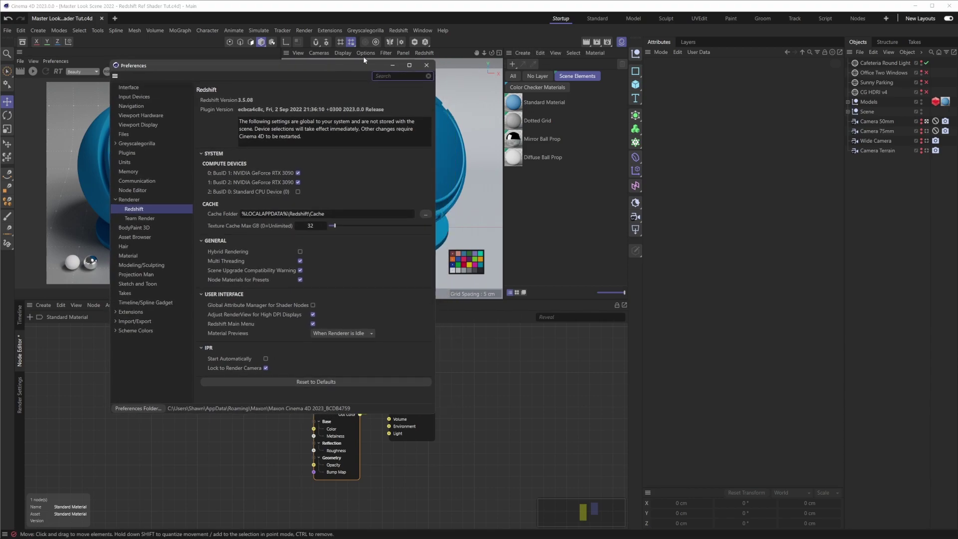
Create a Redshift Standard material as a node material and display the properties of its RS Standard node.
left_click(522, 52)
mouse_move(555, 99)
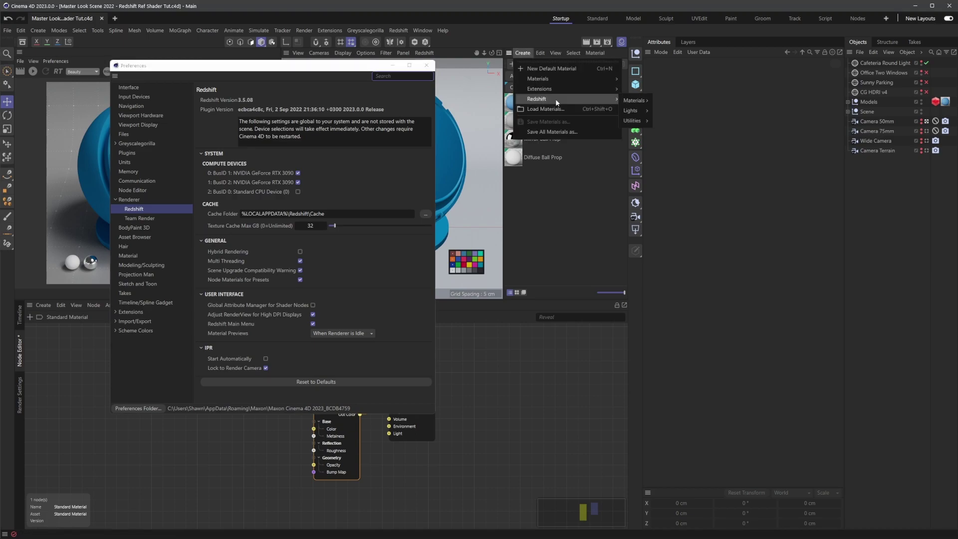
mouse_move(635, 101)
left_click(676, 225)
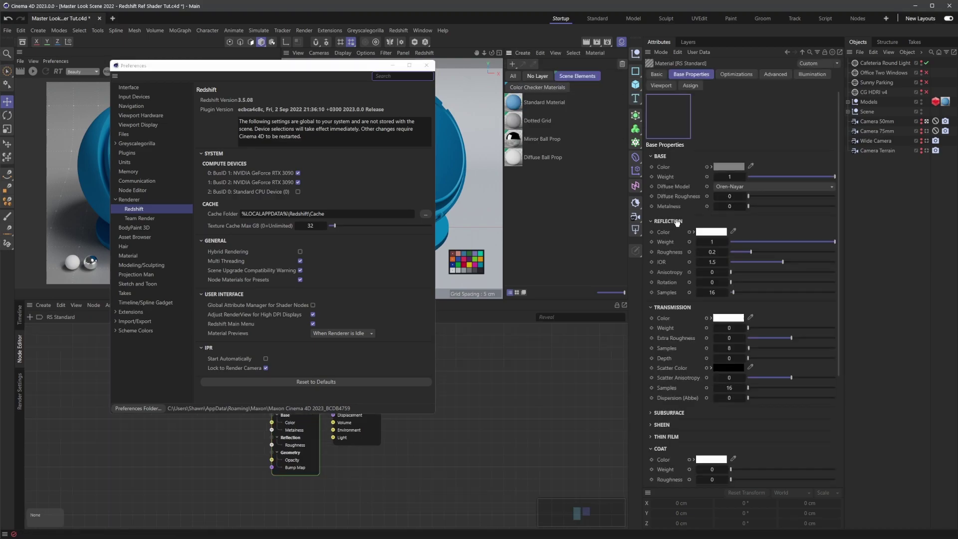
left_click_drag(345, 66, 697, 114)
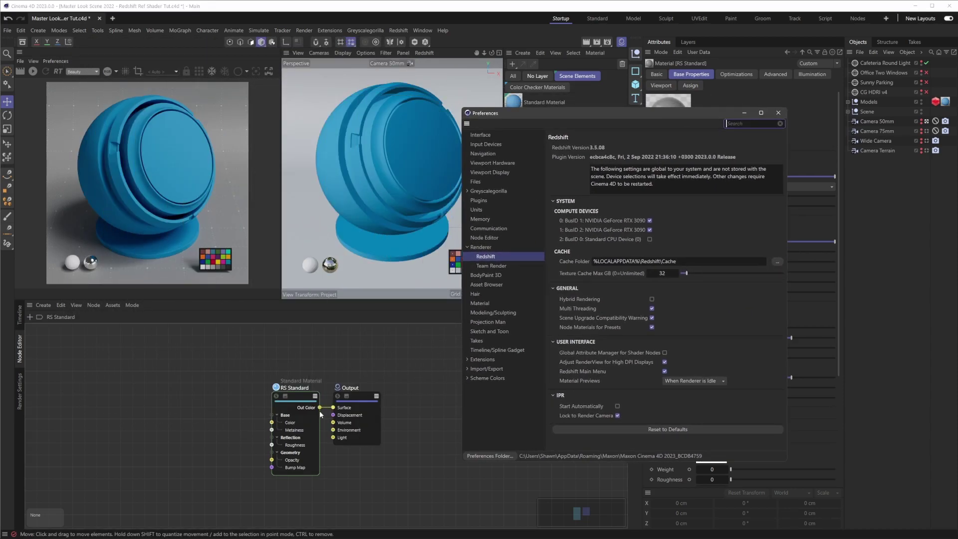
left_click_drag(622, 116, 591, 94)
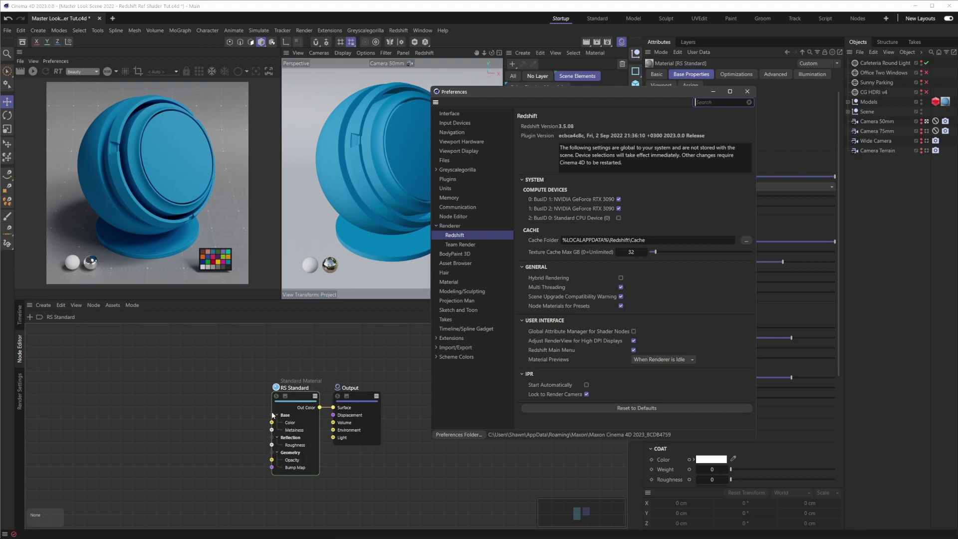
left_click(301, 398)
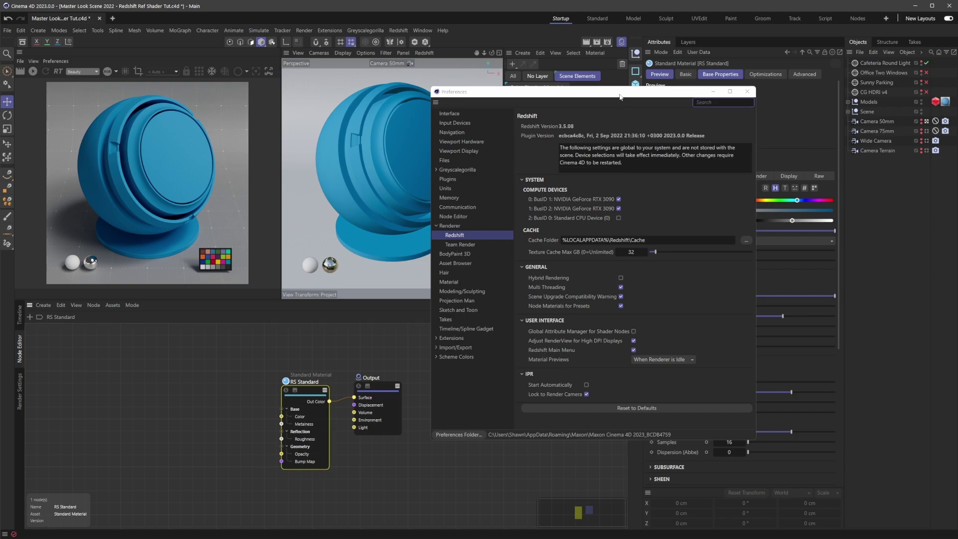
Turn off Node Materials for Presets in the Redshift preferences and create another Redshift Standard material.
left_click_drag(597, 91, 258, 45)
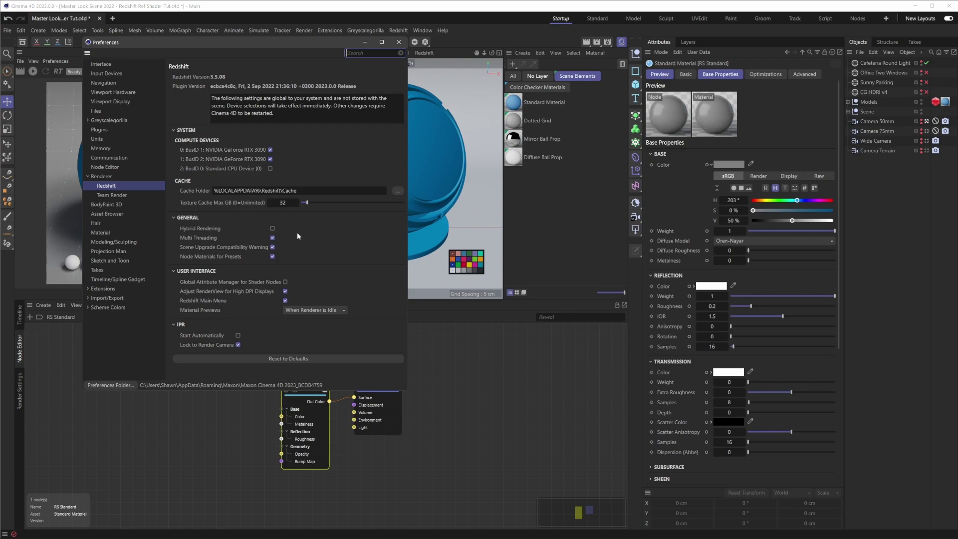
left_click(273, 256)
left_click(523, 52)
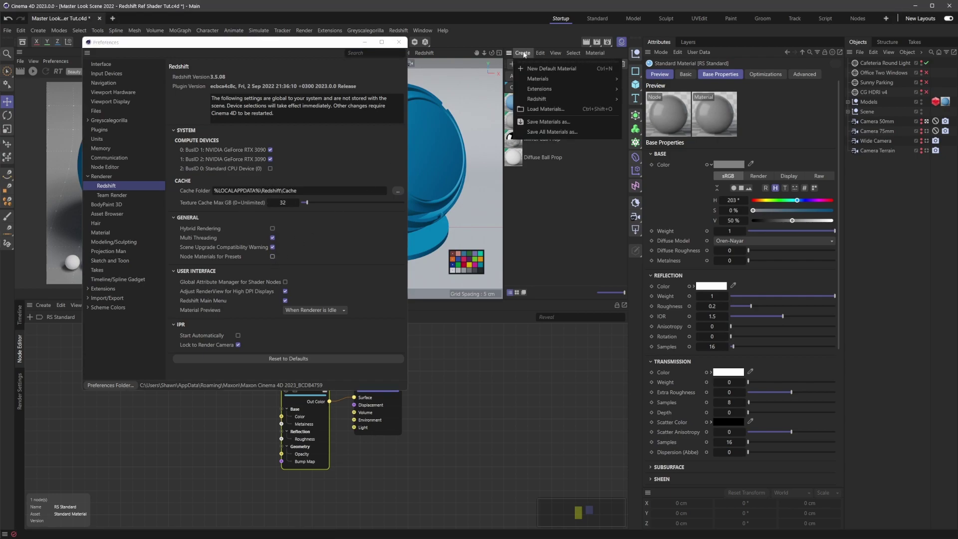
mouse_move(538, 99)
mouse_move(642, 100)
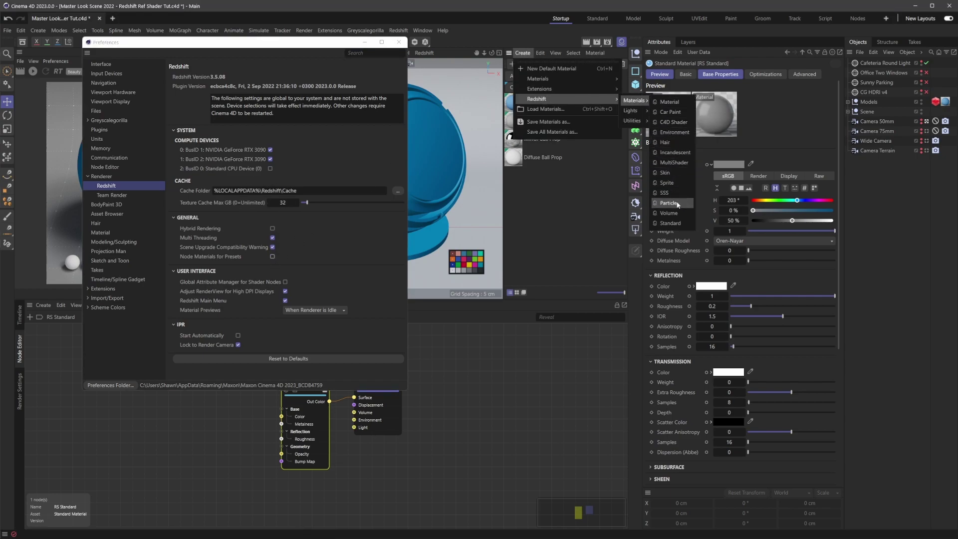
left_click(664, 223)
Compare the two unlayered Redshift materials and inspect the newer one's shader graph in its own window.
left_click(537, 76)
left_click(539, 120)
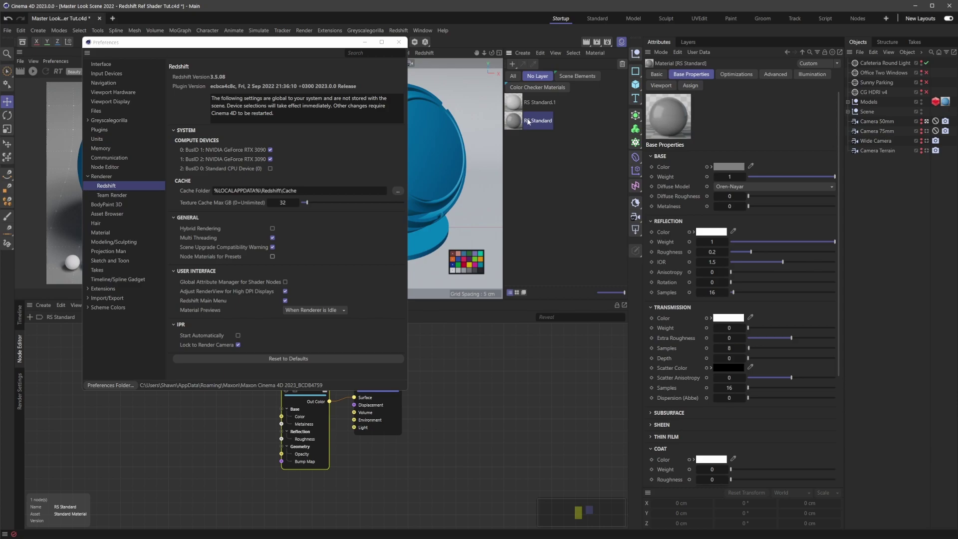
left_click(542, 103)
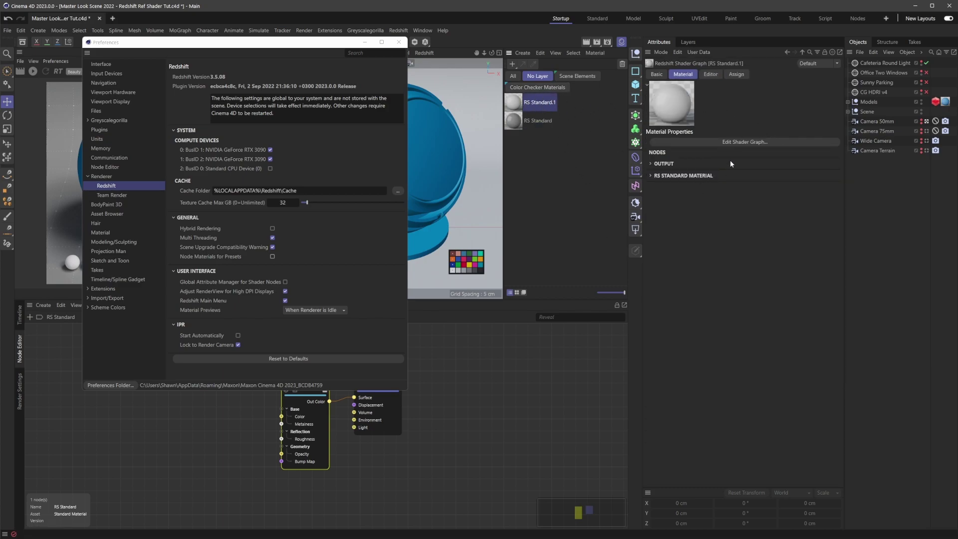
left_click(724, 143)
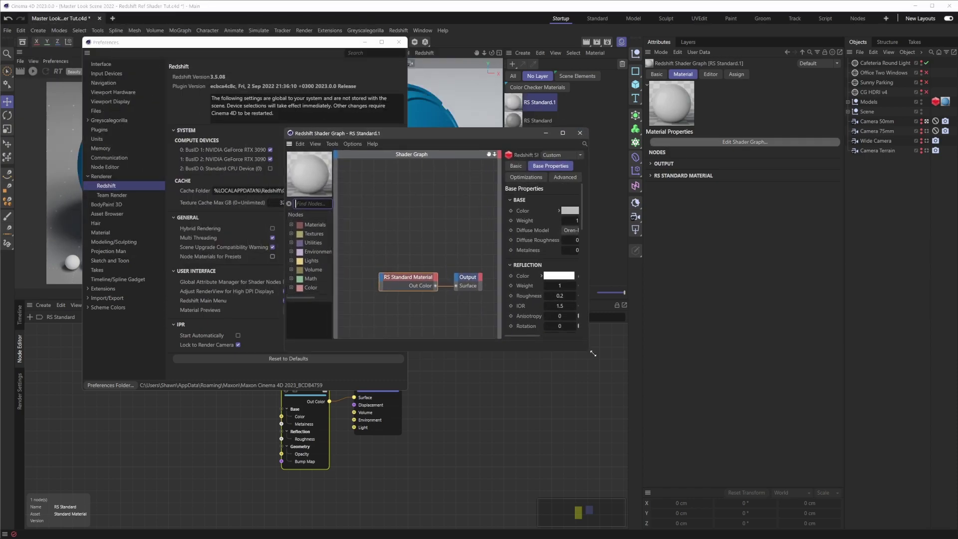
left_click_drag(577, 348, 760, 442)
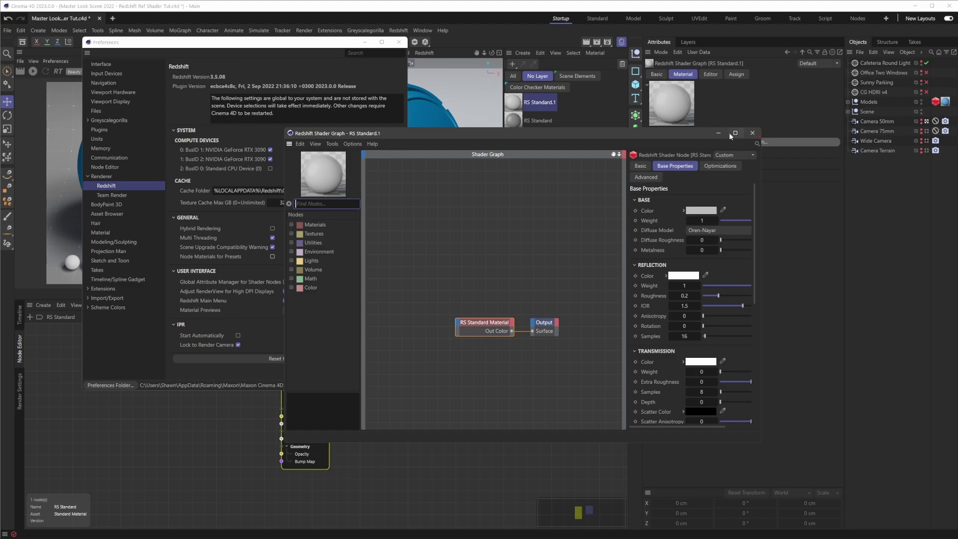
left_click(753, 132)
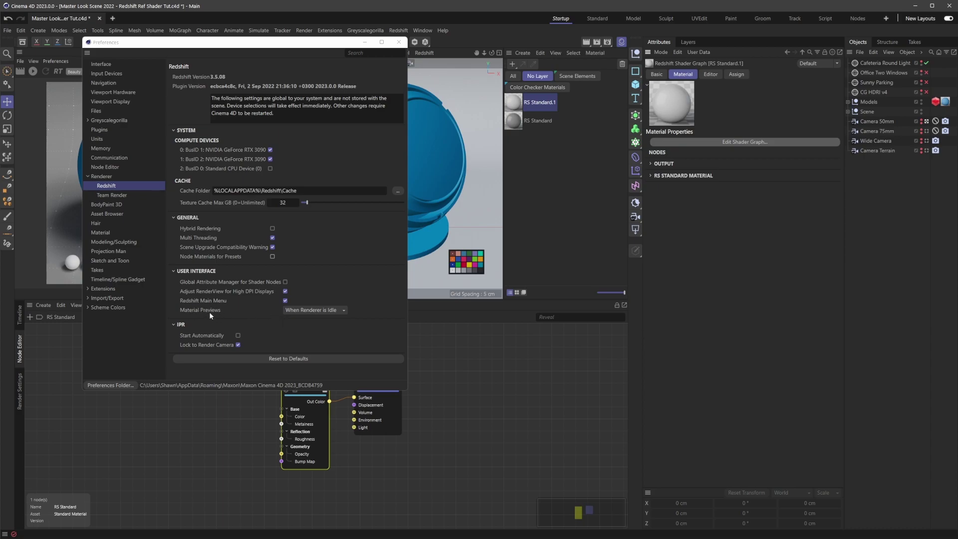
Examine the Material Previews options in the Redshift preferences and look through the material layers.
left_click(322, 311)
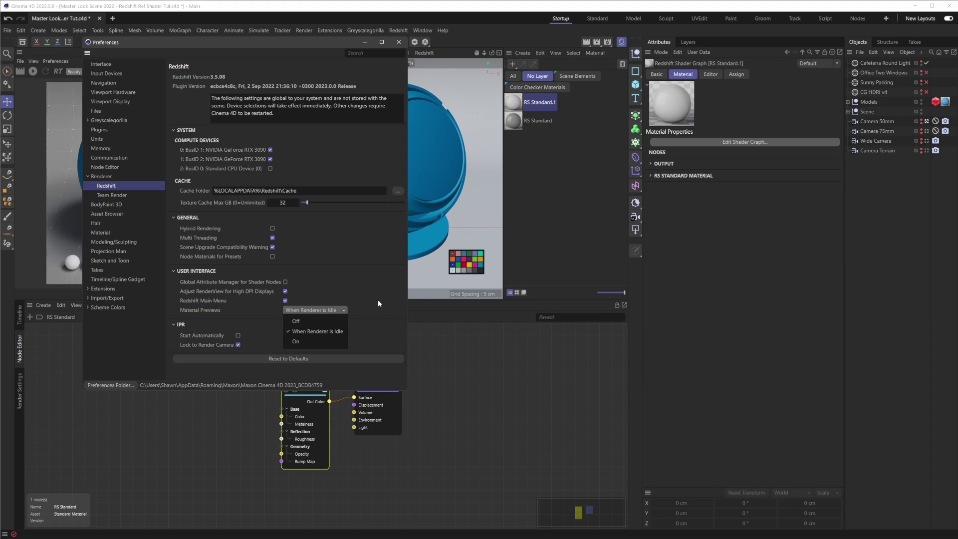
left_click(320, 310)
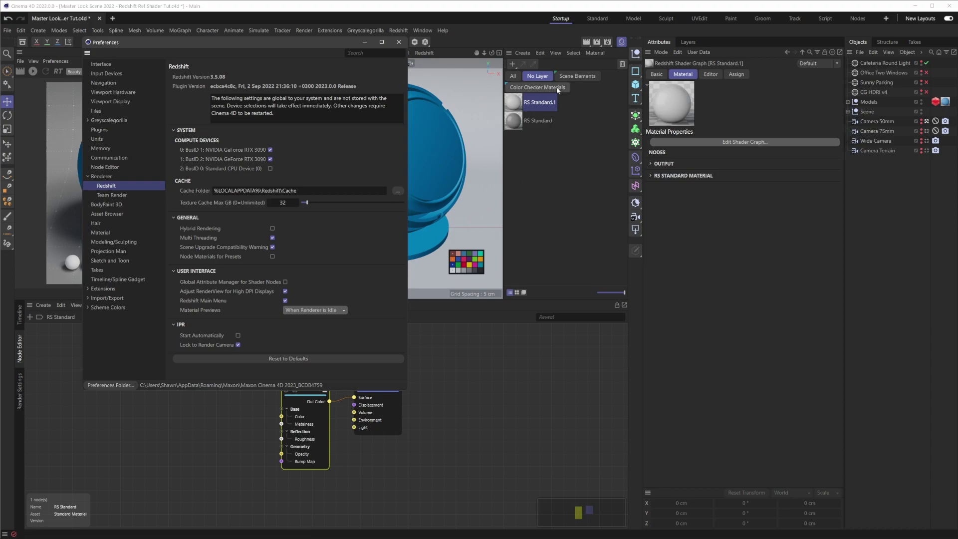
left_click(574, 78)
left_click(541, 88)
left_click(538, 76)
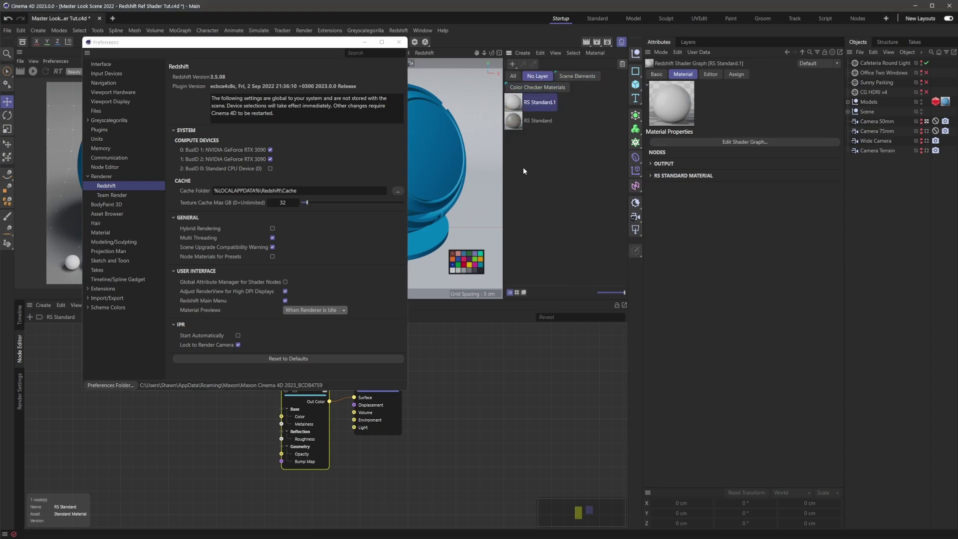
left_click(313, 310)
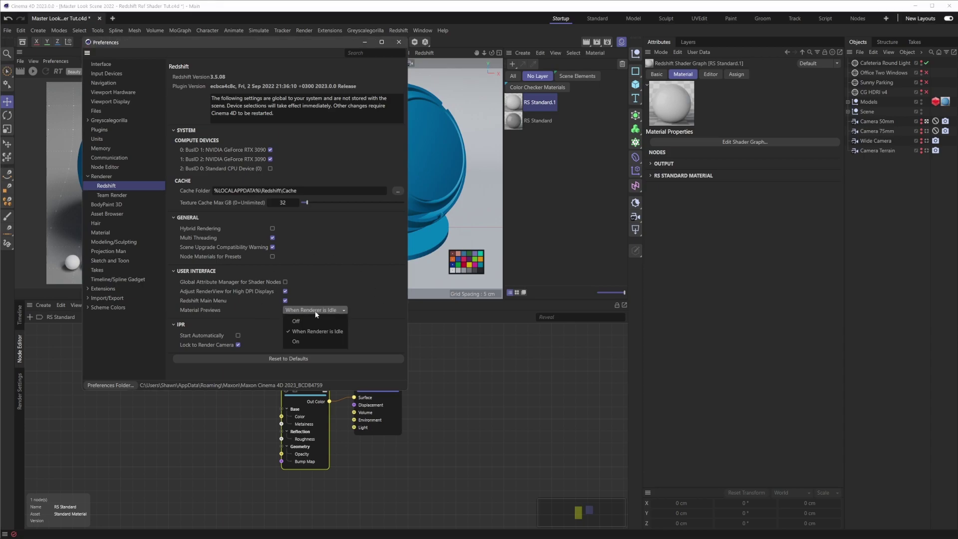
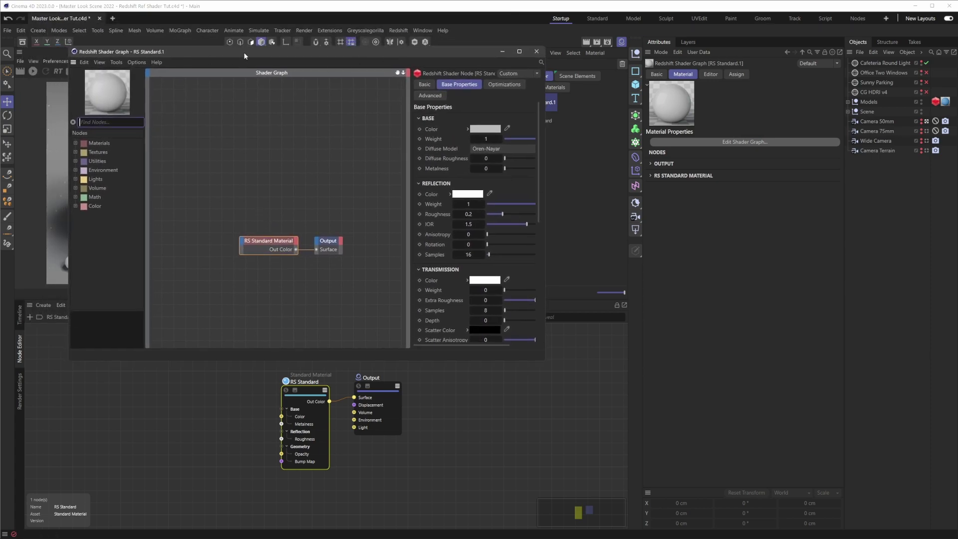
Find the C4D Shader node by searching for "c4d" and add it to the RS Standard.1 shader graph.
left_click_drag(244, 57, 212, 74)
left_click_drag(314, 78, 316, 83)
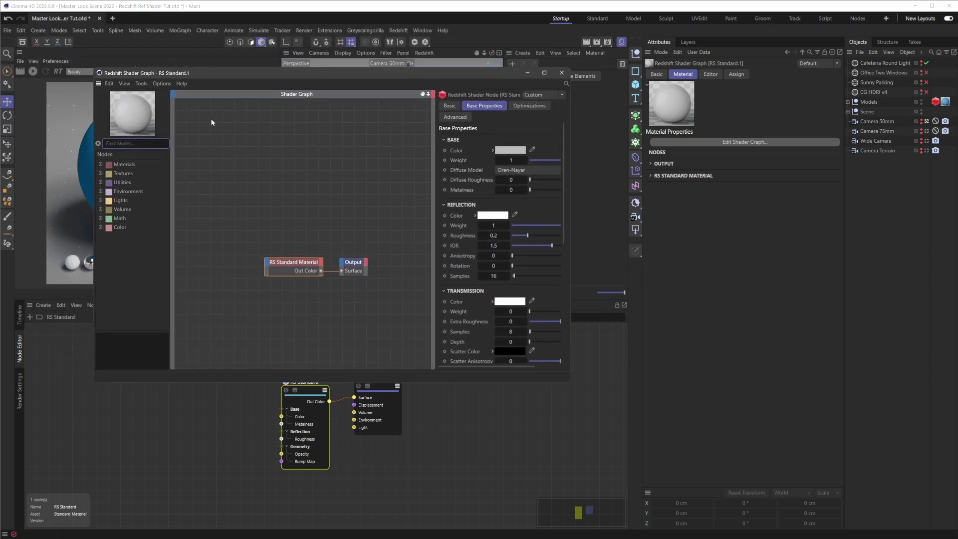
type("c4d")
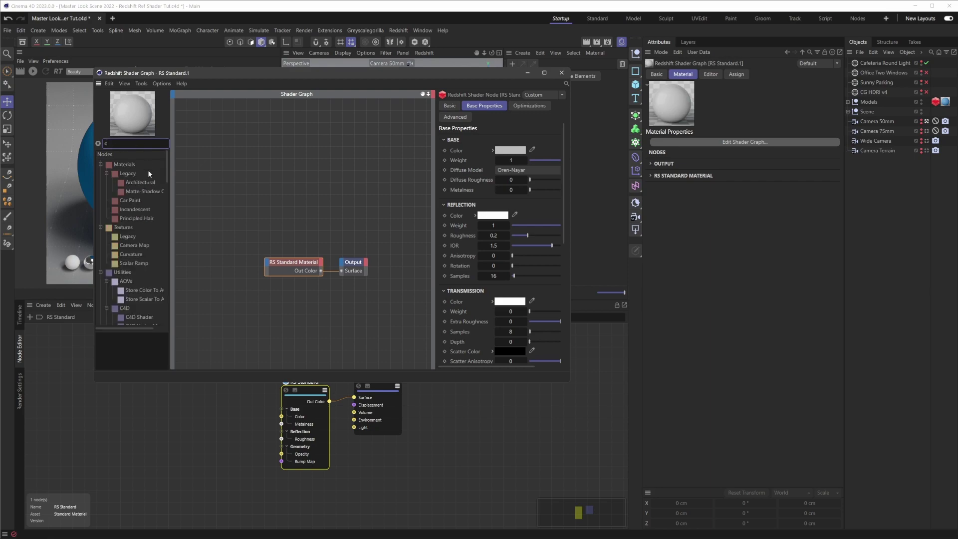
left_click_drag(148, 184, 285, 199)
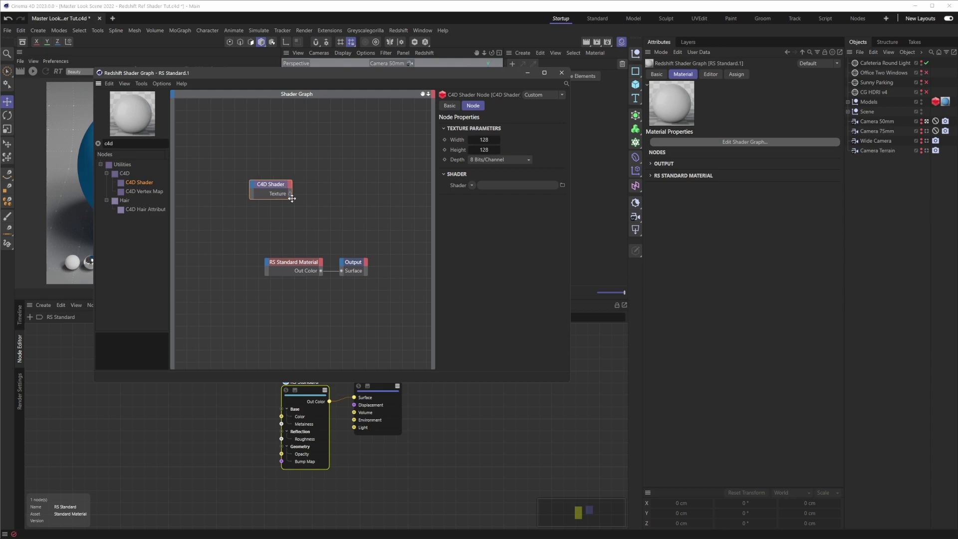
Assign the Tiles surface shader to the C4D Shader node.
left_click(472, 186)
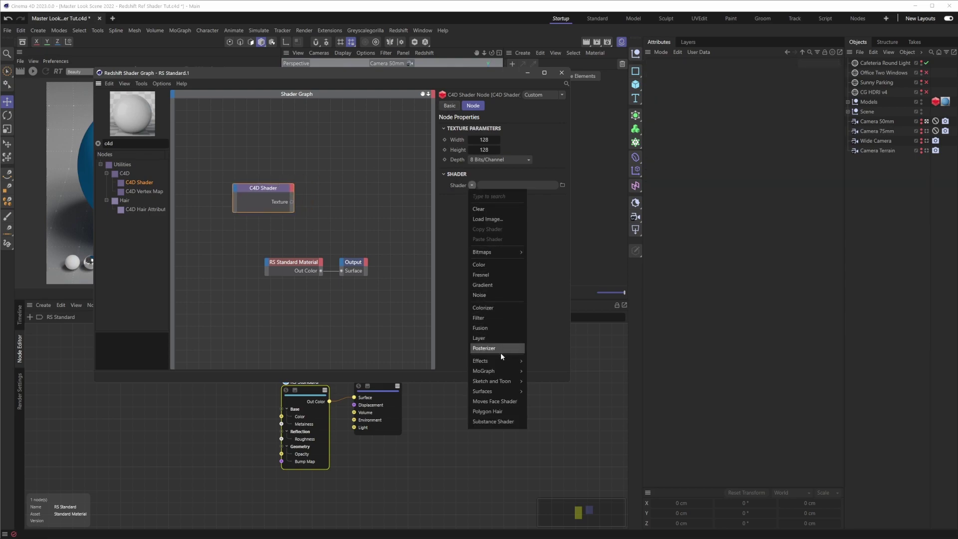
mouse_move(492, 360)
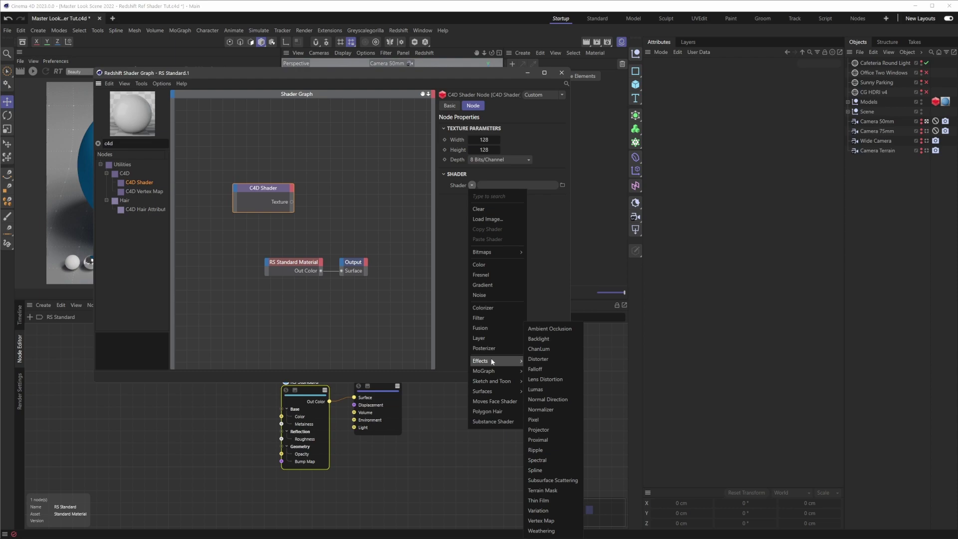
mouse_move(489, 393)
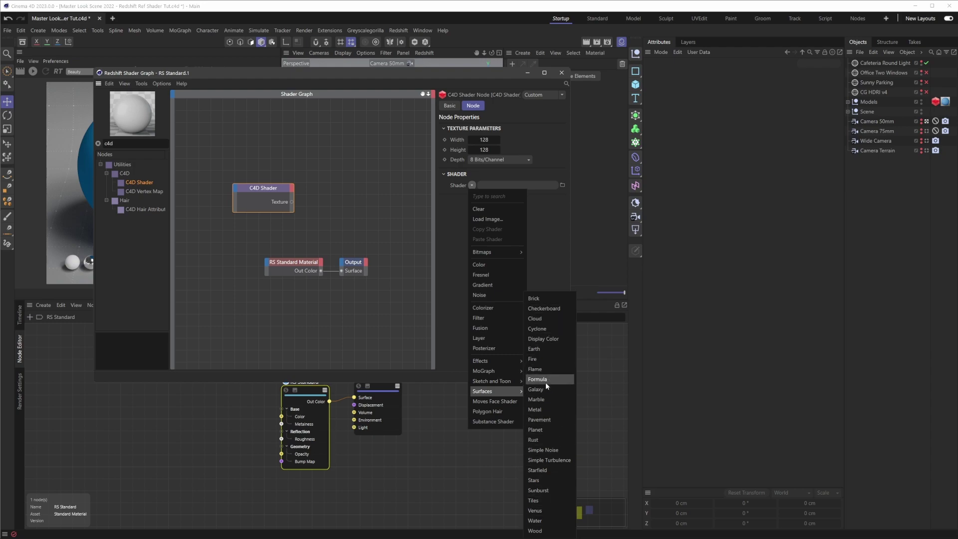
left_click(543, 501)
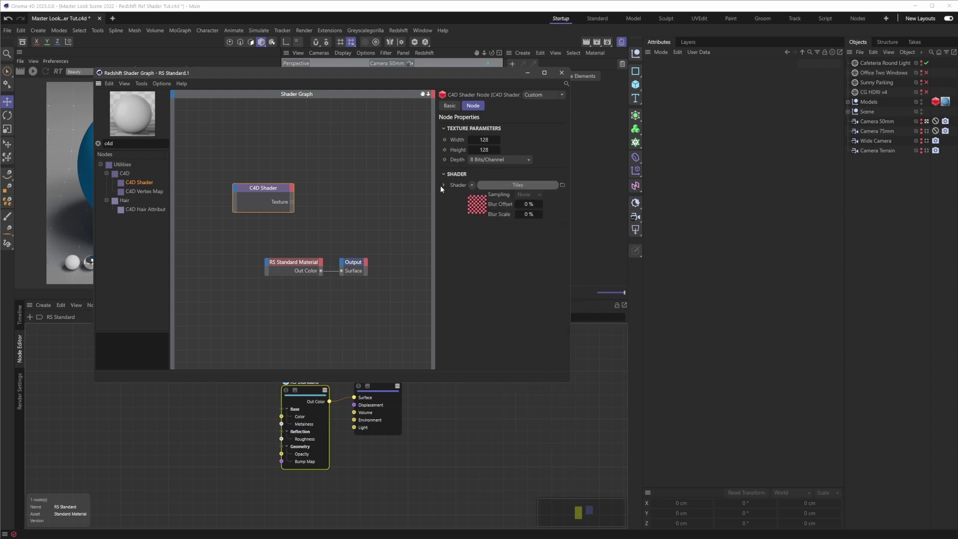
Try to connect the C4D Shader node's texture output directly to the Output node's Surface input.
left_click_drag(282, 190, 253, 184)
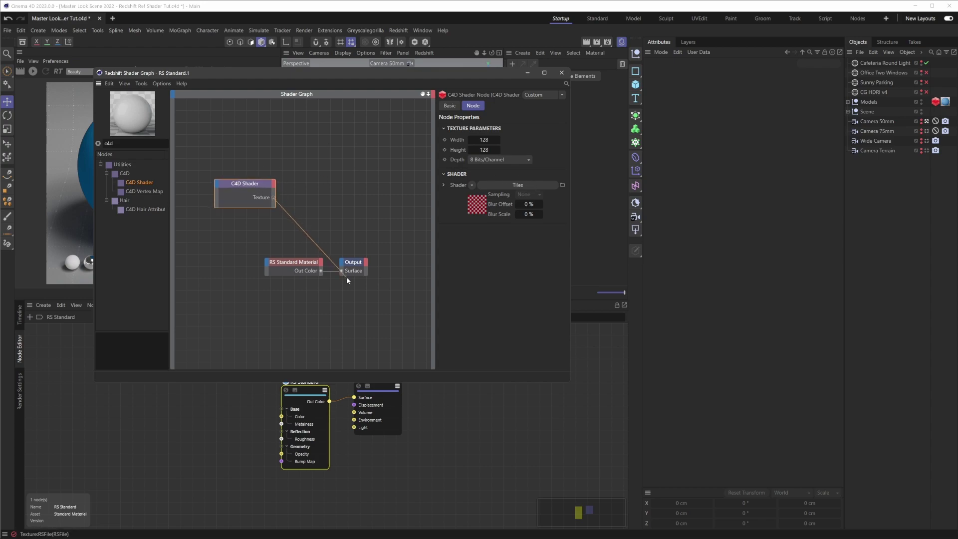
left_click_drag(343, 273, 343, 273)
left_click_drag(274, 198, 342, 274)
left_click(321, 206)
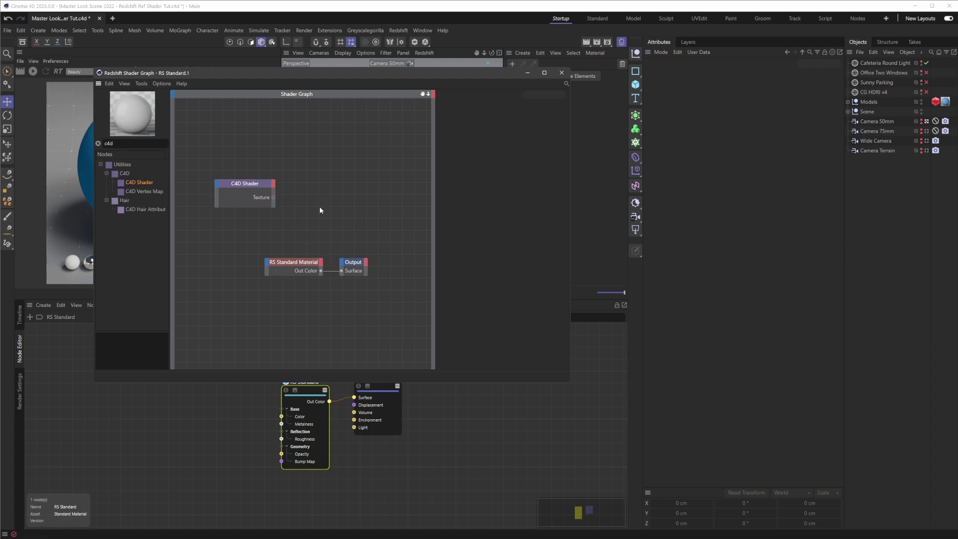
Find the Texture node by searching for "tex", add it to the graph, and connect the C4D Shader's texture output to its Tex 0 input.
left_click(98, 143)
type("tex")
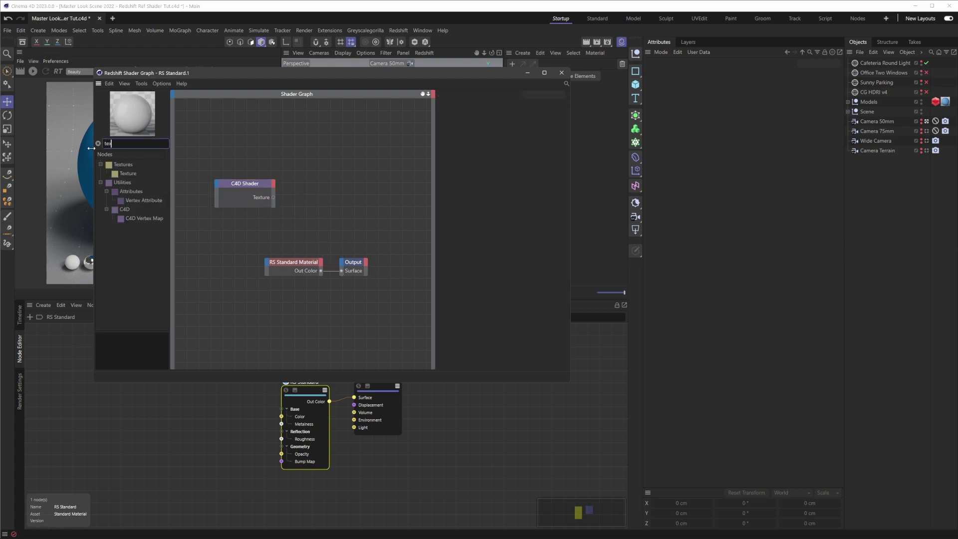
left_click_drag(126, 175, 300, 181)
mouse_move(330, 196)
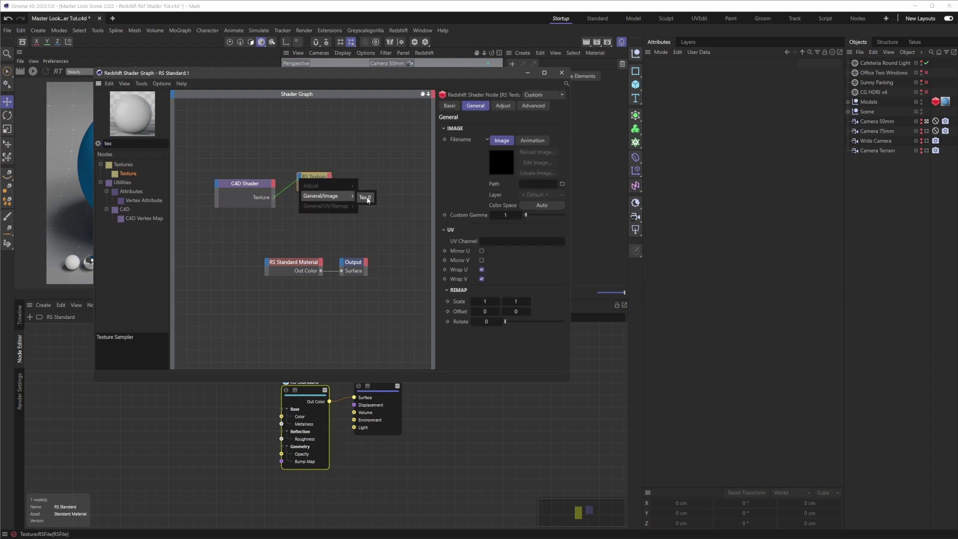
left_click(366, 197)
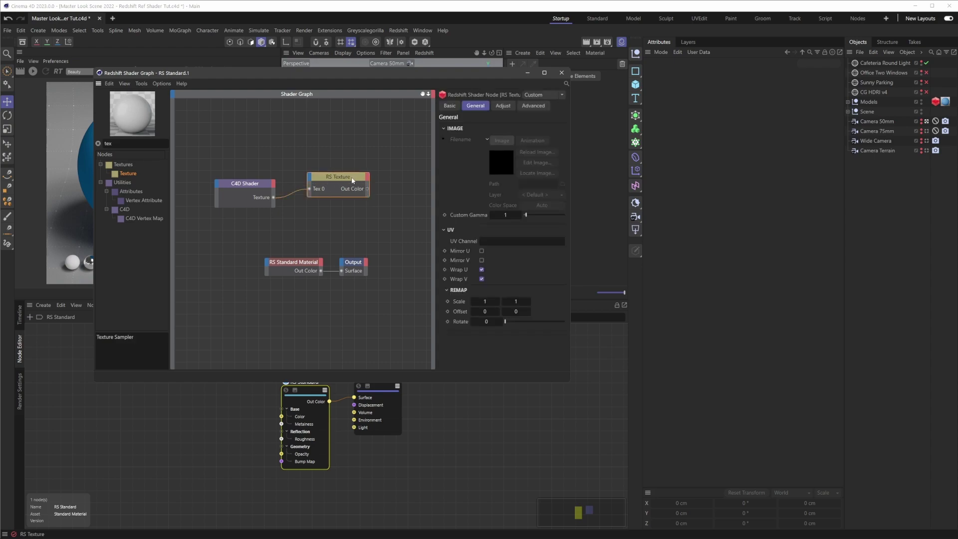
Connect the RS Texture's Out Color to the Output's Surface, delete the RS Standard Material node, and line up the remaining nodes.
left_click_drag(354, 203, 342, 271)
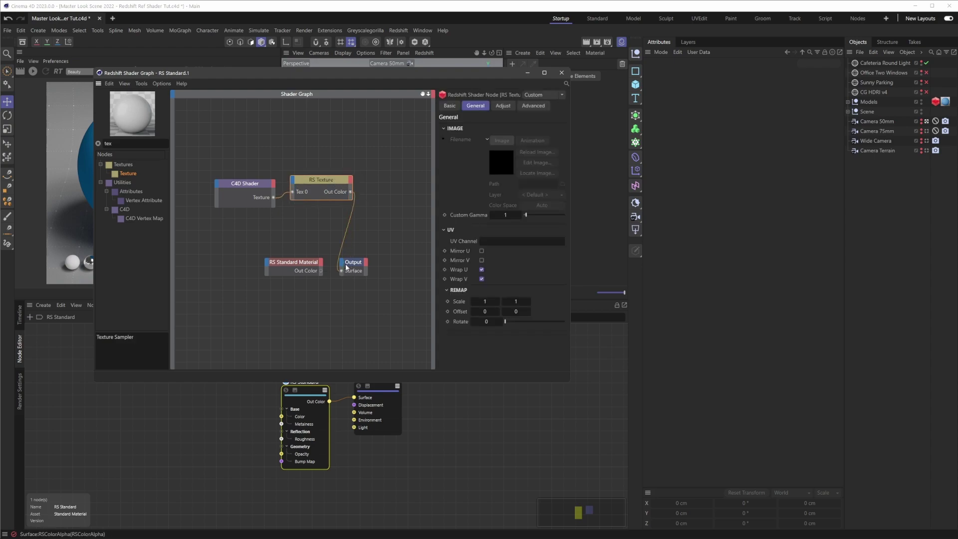
left_click(308, 266)
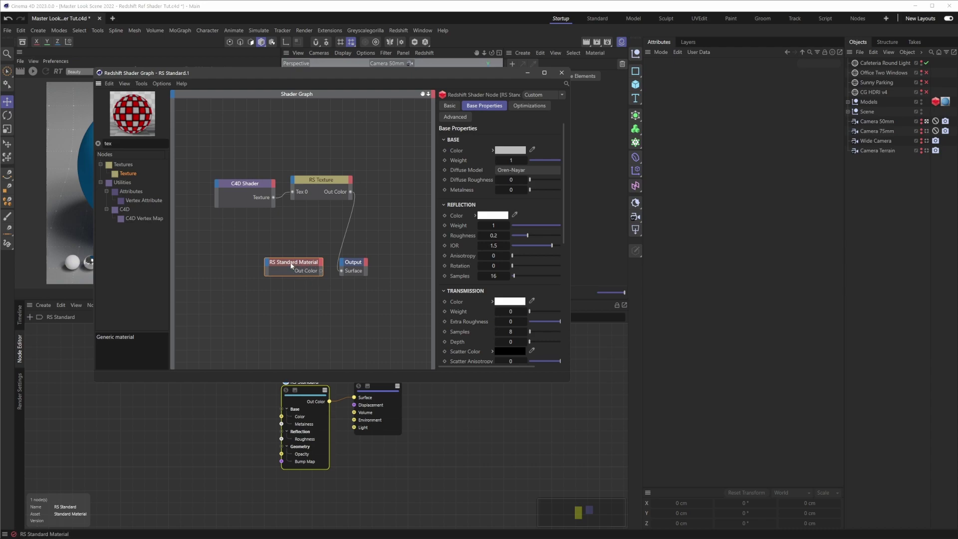
key("Delete")
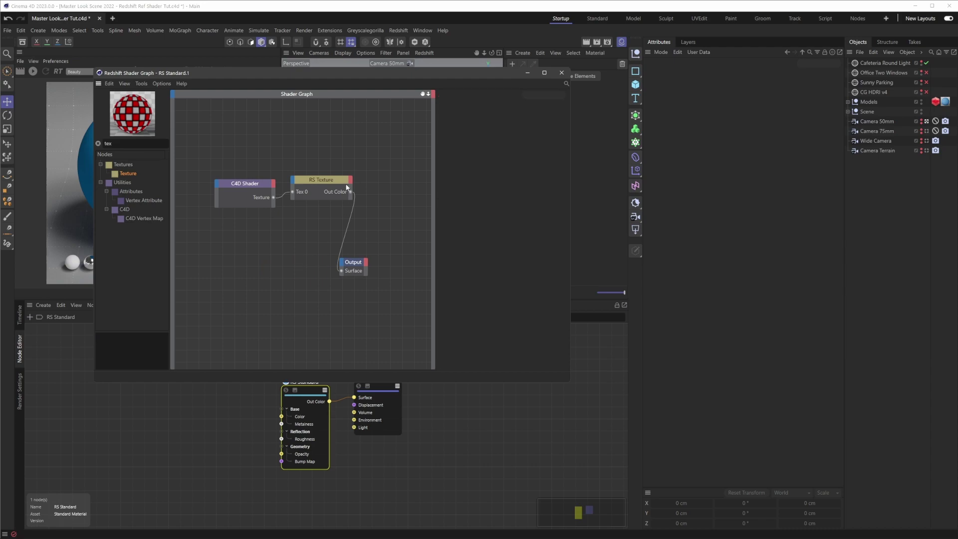
left_click_drag(259, 182, 225, 266)
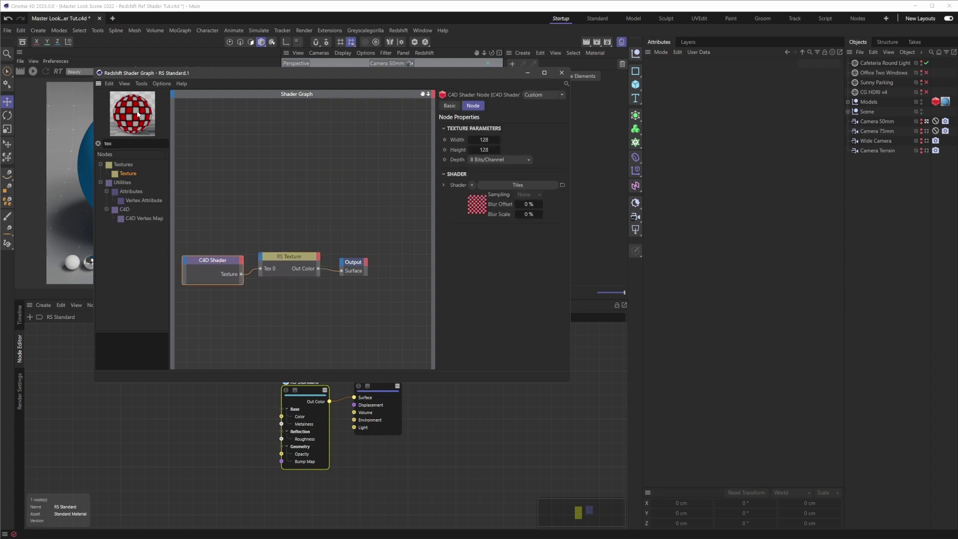
mouse_move(308, 74)
left_mouse_down()
mouse_move(322, 78)
mouse_move(303, 92)
left_mouse_up()
left_click_drag(314, 265, 315, 266)
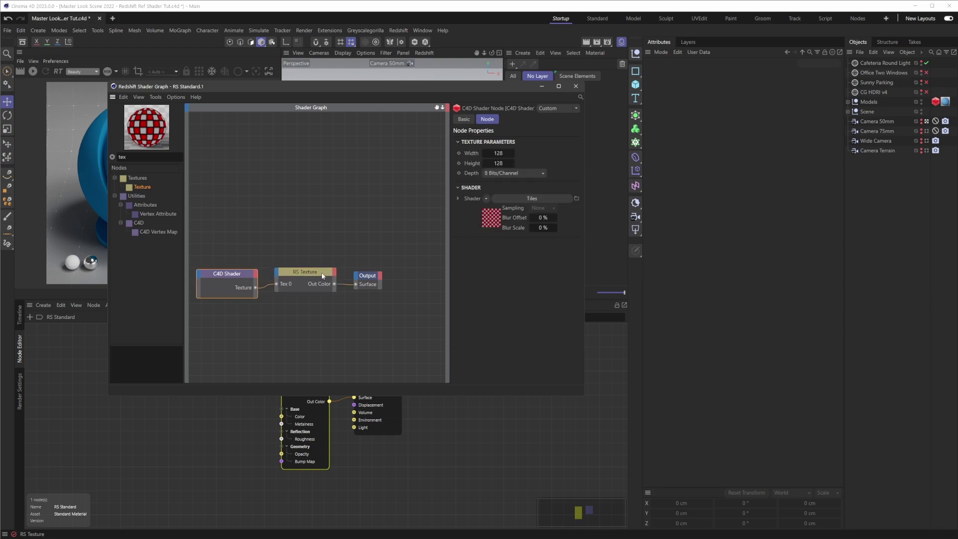
Change Tiles Color 1 of the Tiles shader to blue with hue 230° and saturation about 67%.
left_click(501, 200)
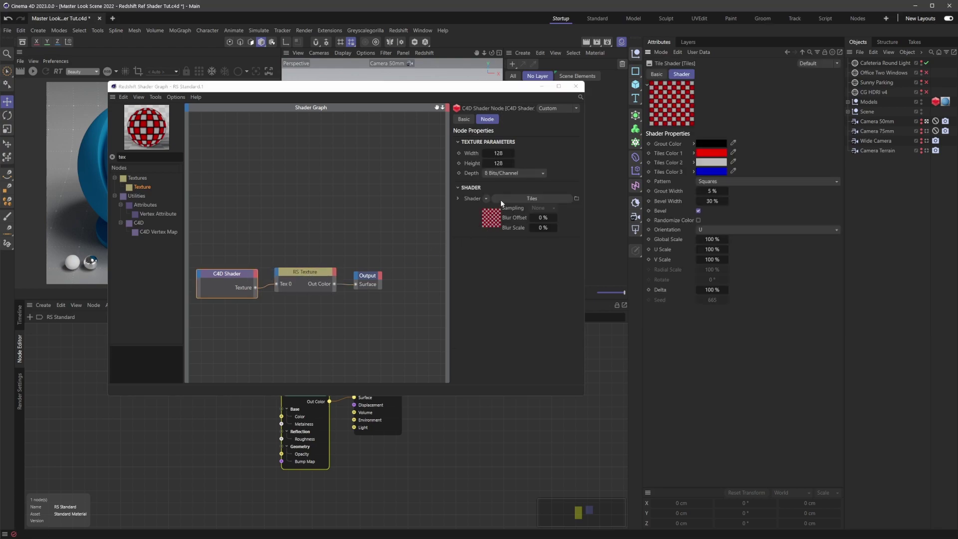
left_click(694, 153)
left_click(789, 189)
left_click(802, 198)
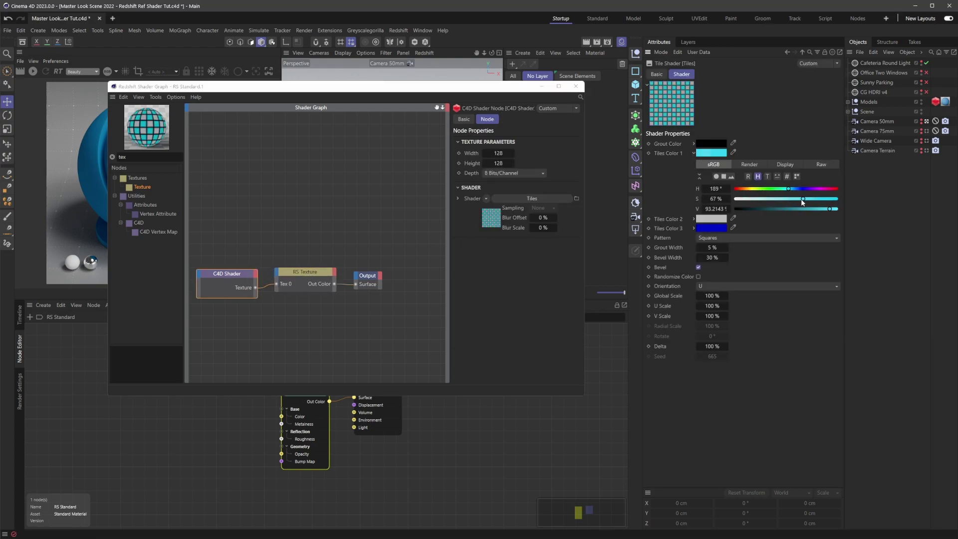
left_click(801, 188)
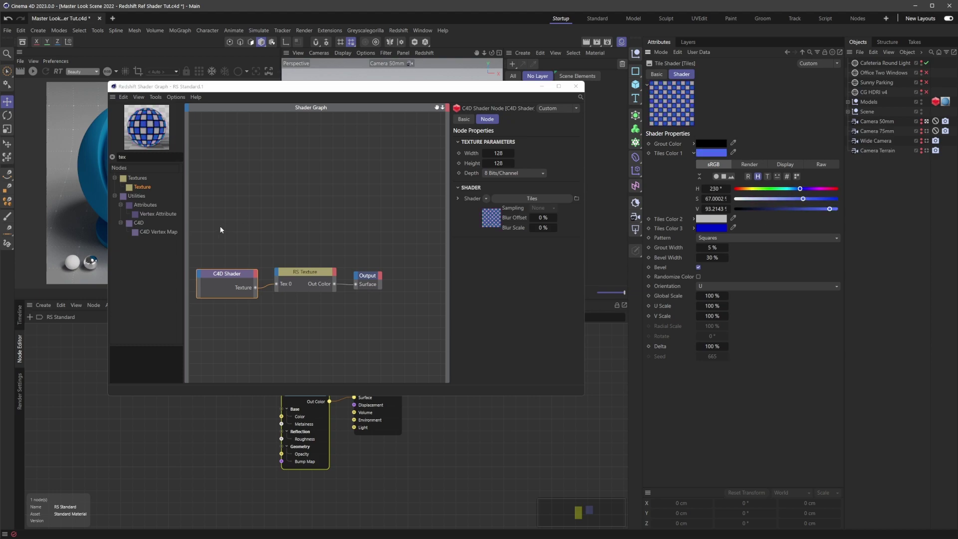
Set the C4D Shader node's texture width and height to 1024, keeping the depth at 8 Bits/Channel.
left_click(270, 278)
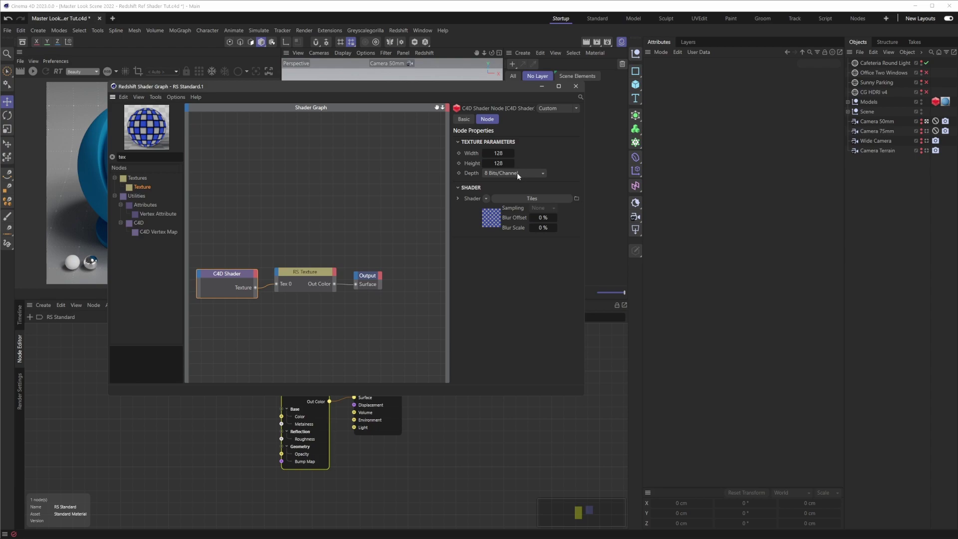
left_click(498, 153)
type("1024")
key("Tab")
type("1024")
left_click(543, 169)
left_click(517, 173)
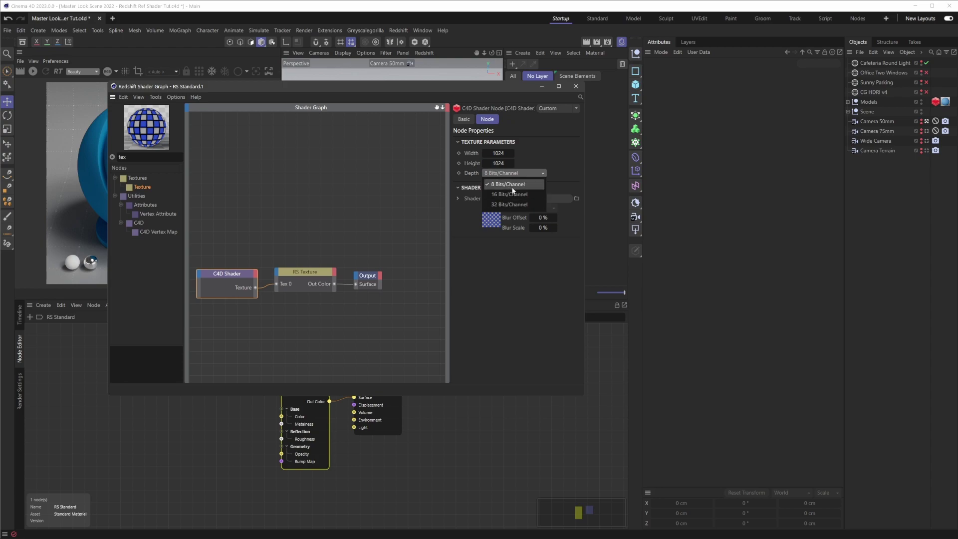
left_click(529, 174)
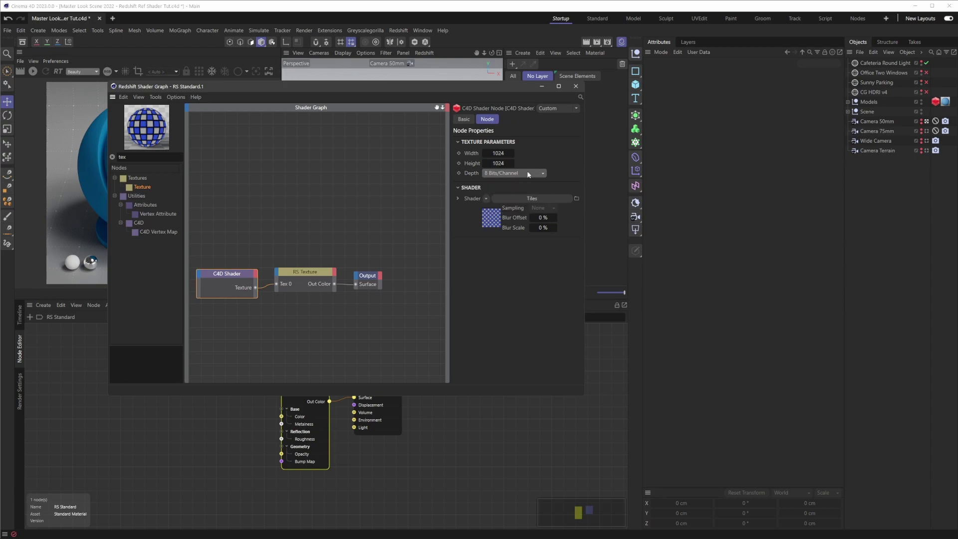
Close the shader graph and rename the RS Standard.1 material to "C4D Shader".
left_click(578, 89)
left_click(550, 103)
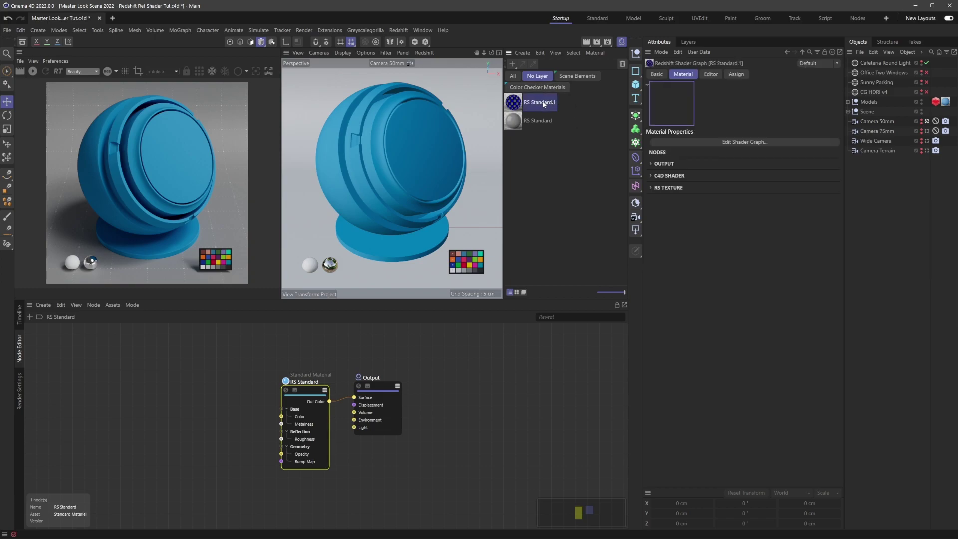
double_click(541, 103)
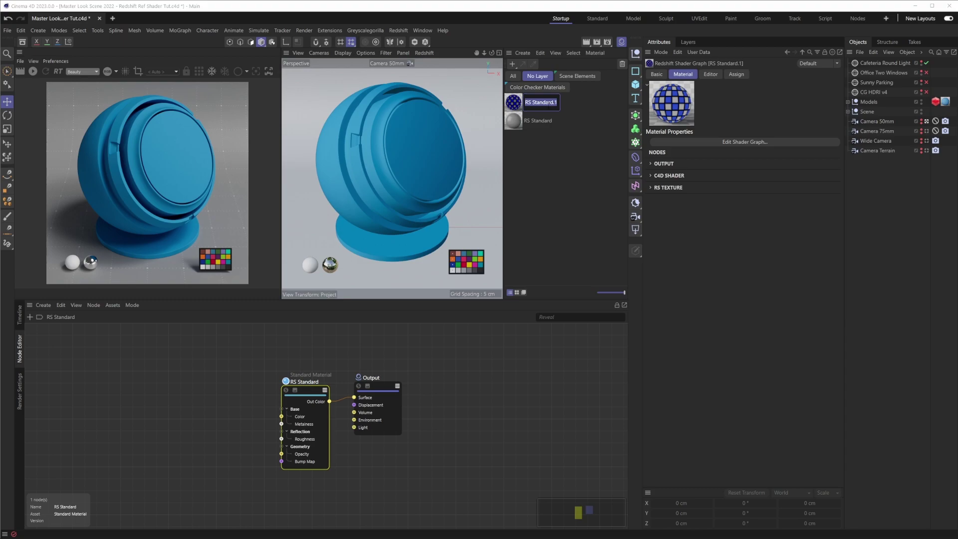
key("BackSpace")
type("C4D Shader")
key("Return")
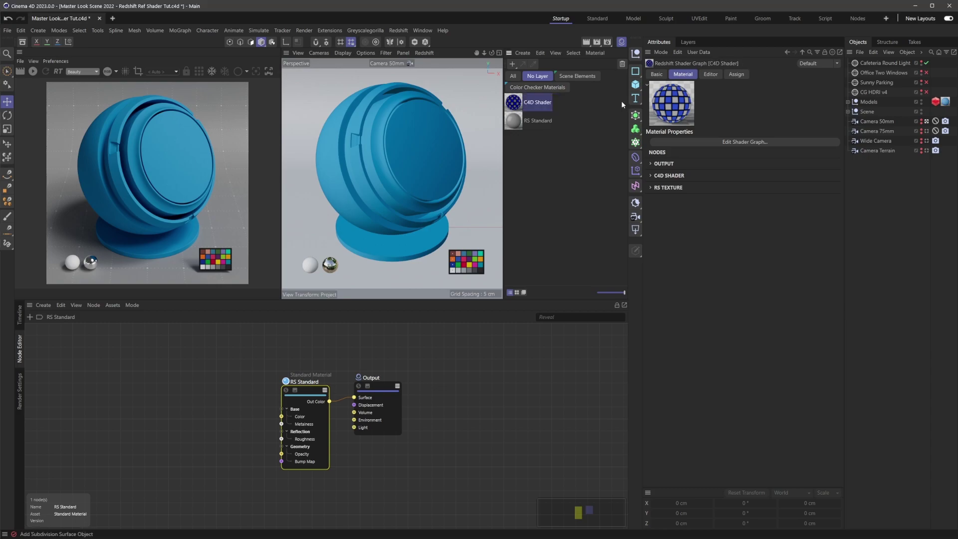
Change the RS Standard material's base color to green with hue 135°, saturation about 61% and value 76%.
left_click(538, 122)
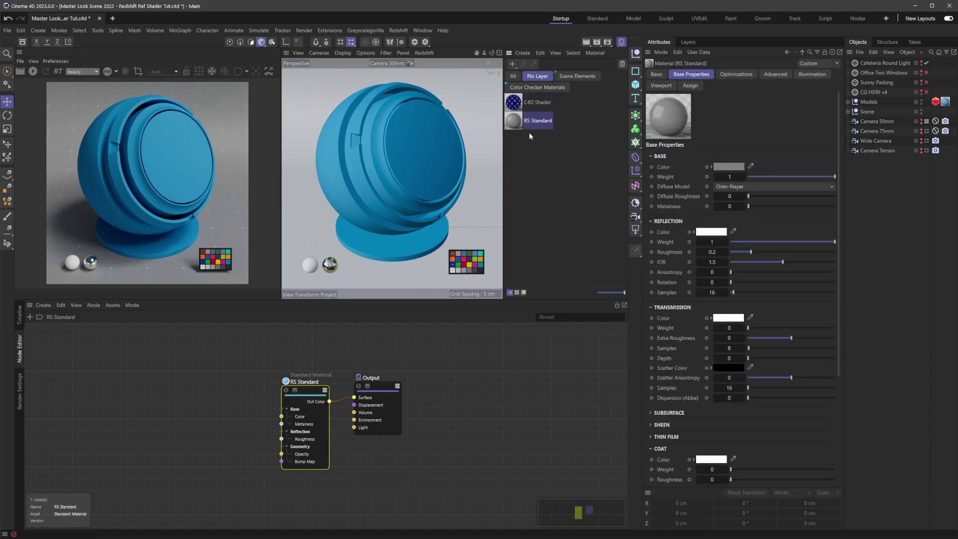
left_click_drag(384, 387, 396, 390)
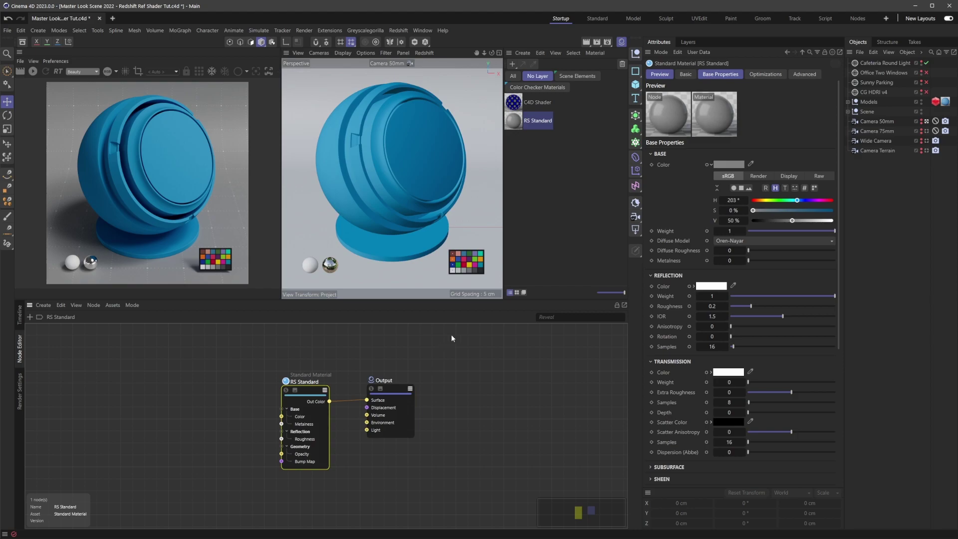
left_click(801, 210)
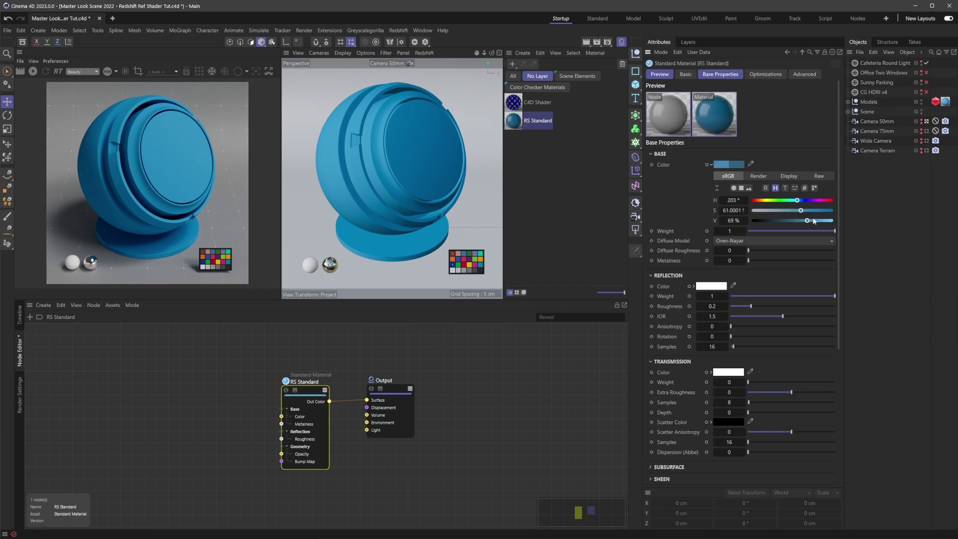
left_click_drag(797, 200, 783, 200)
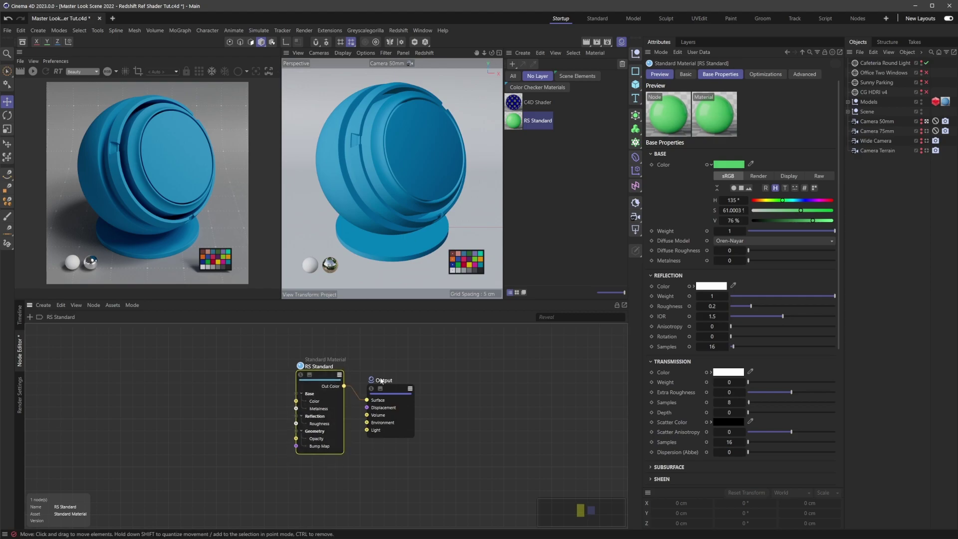
Find the Reference node by searching for "ref" and place it before the RS Standard node in the material graph.
left_click(338, 349)
double_click(246, 380)
left_click_drag(308, 298, 252, 237)
type("ref")
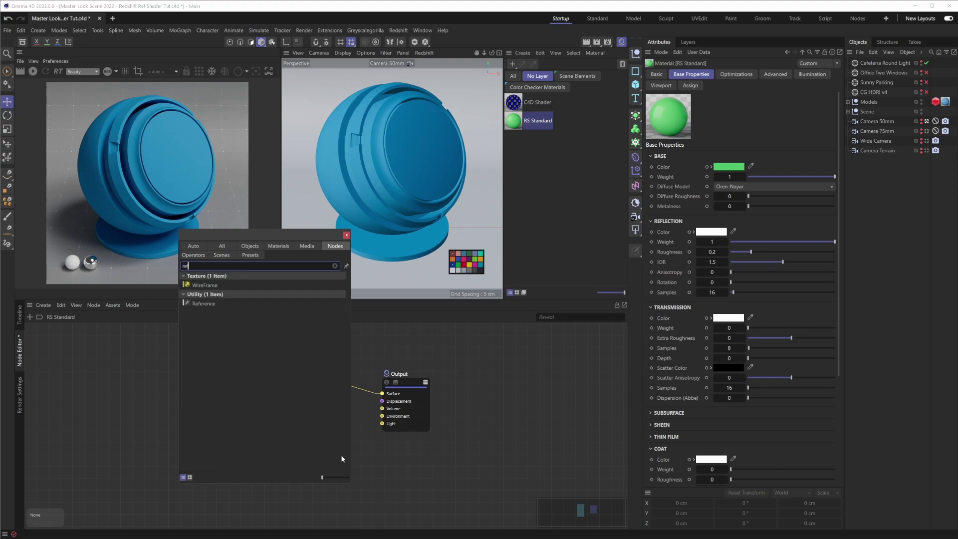
double_click(208, 304)
left_click(239, 372)
left_click_drag(239, 371, 232, 379)
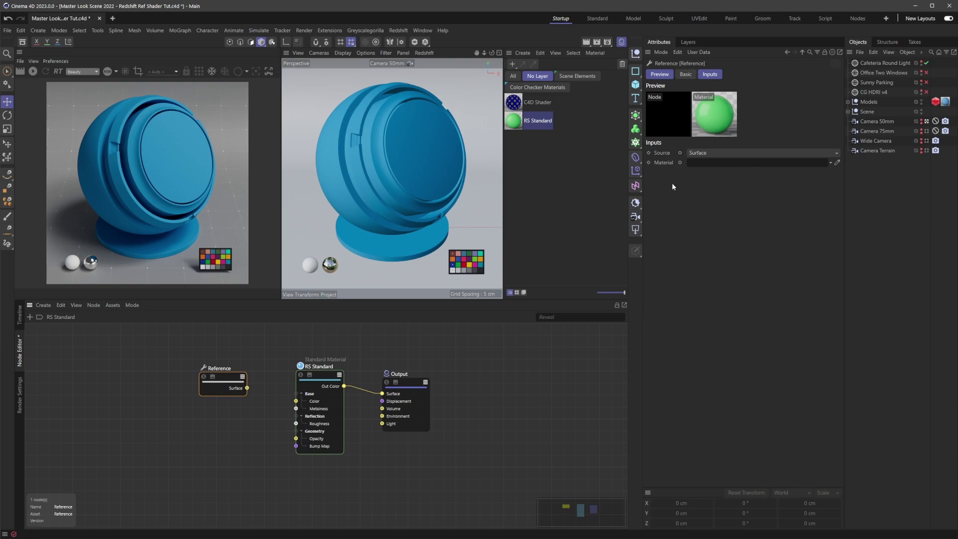
Assign the C4D Shader material to the Reference node and connect its Surface output to the RS Standard node's Color input.
left_click_drag(532, 103, 706, 167)
left_click_drag(232, 383, 296, 401)
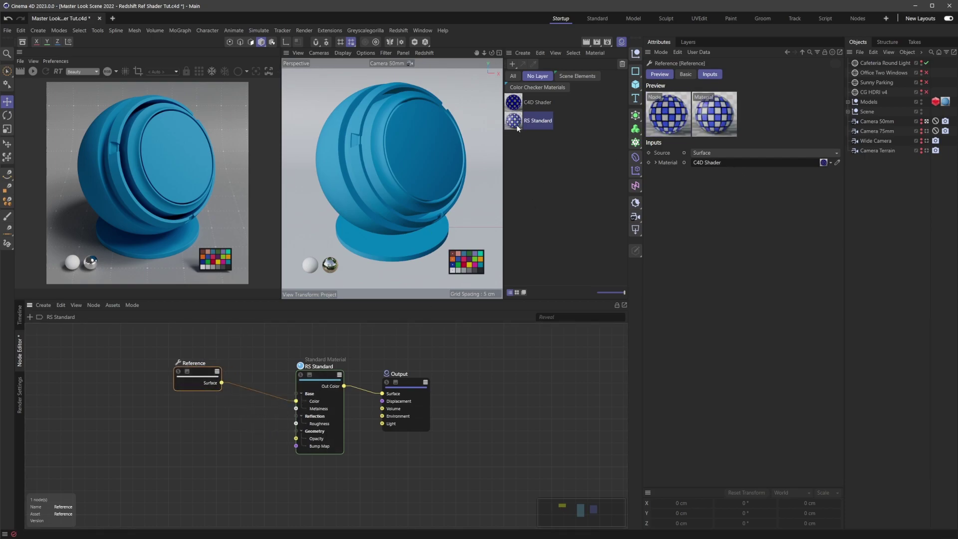
left_click(533, 122)
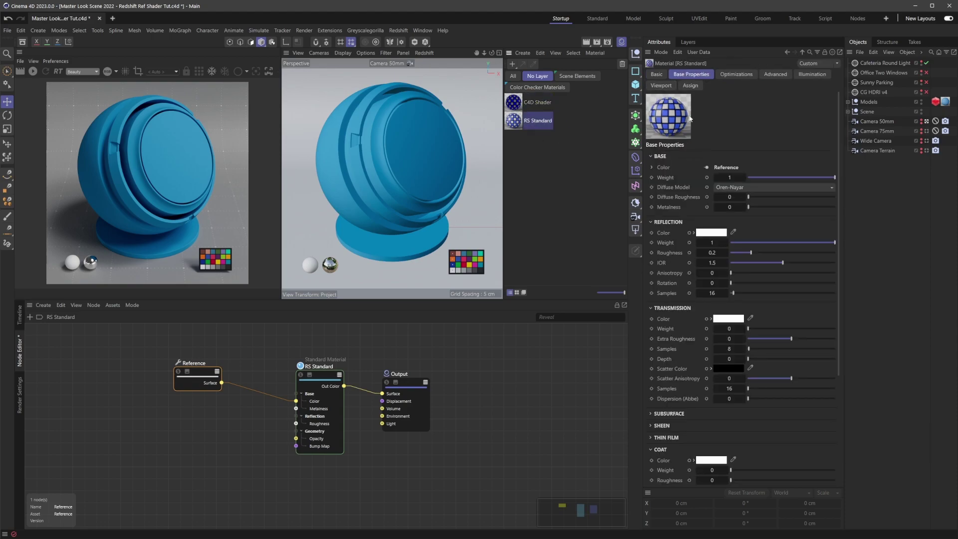
left_click(538, 102)
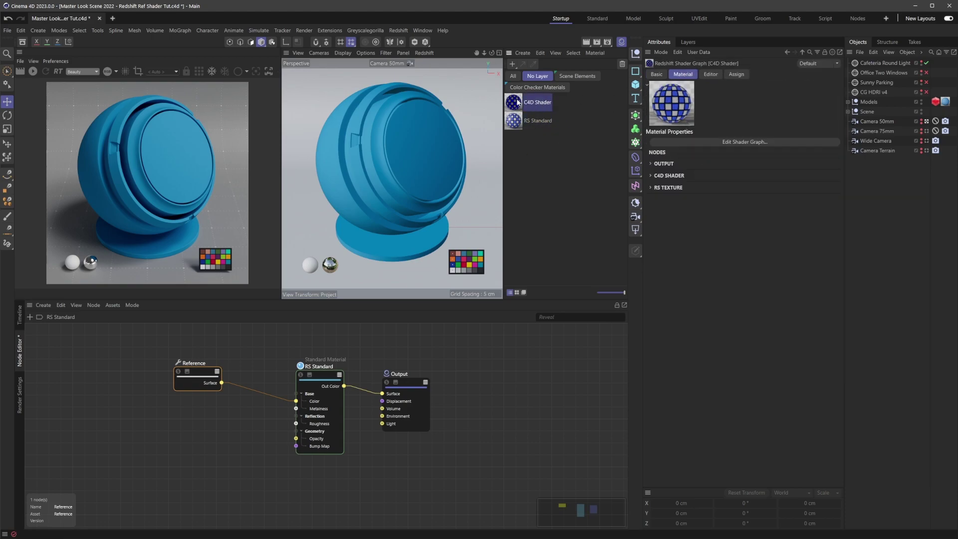
Start the Redshift preview render and replace the material on the Models group with RS Standard.
left_click(537, 122)
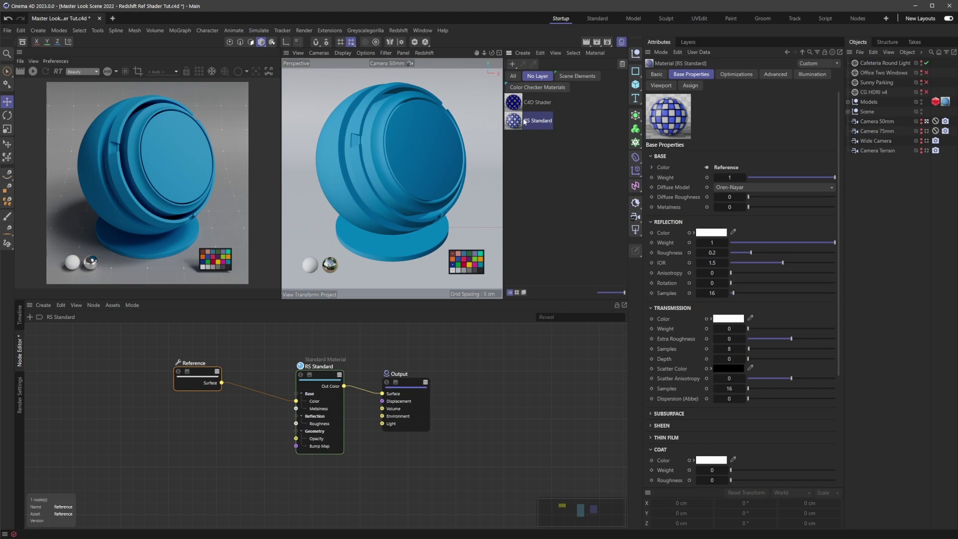
left_click(33, 71)
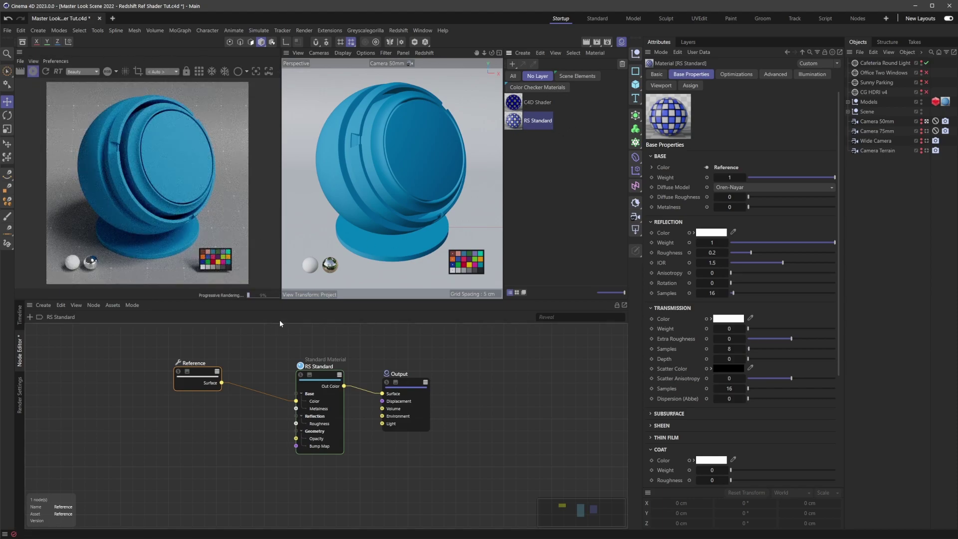
left_click_drag(947, 105, 947, 103)
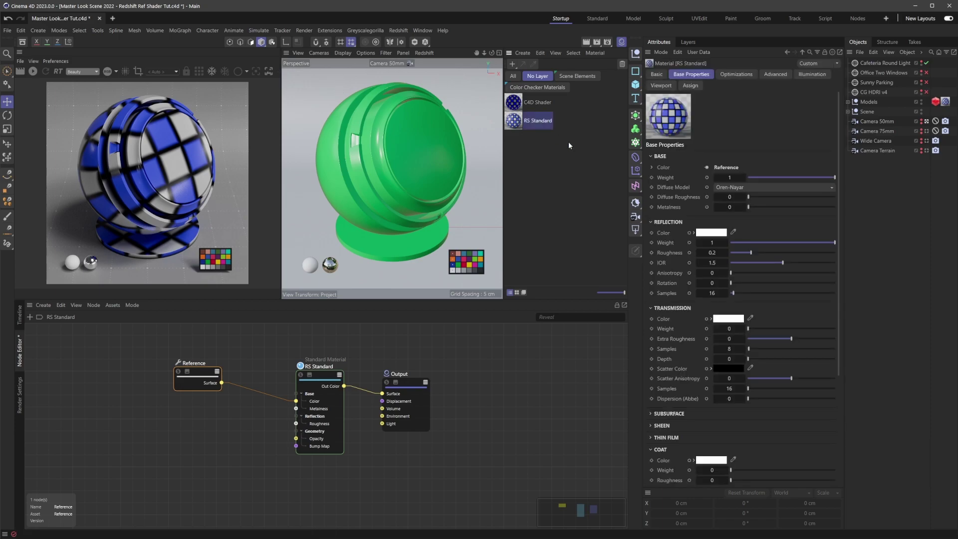
Review the properties of the C4D Shader and RS Standard materials and start the Redshift preview render.
left_click(508, 103)
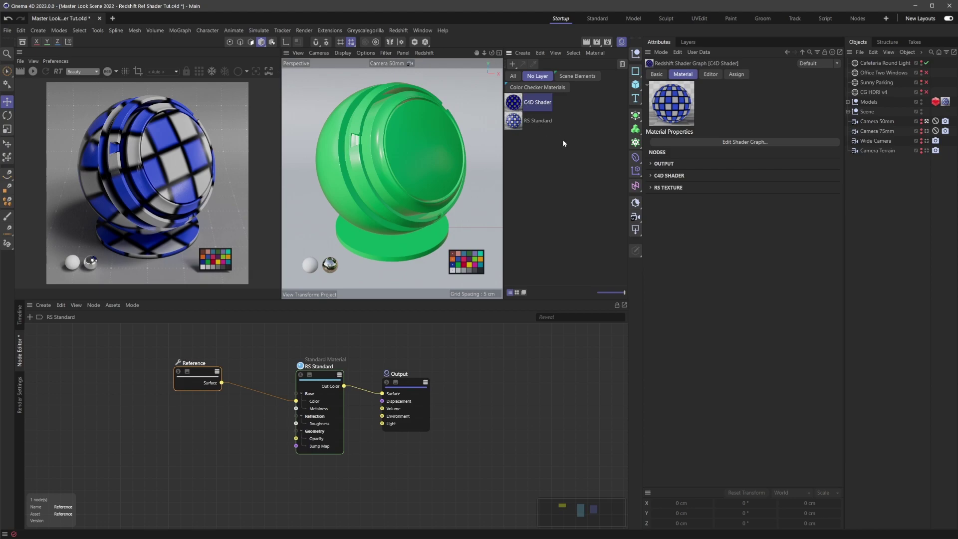
left_click(527, 121)
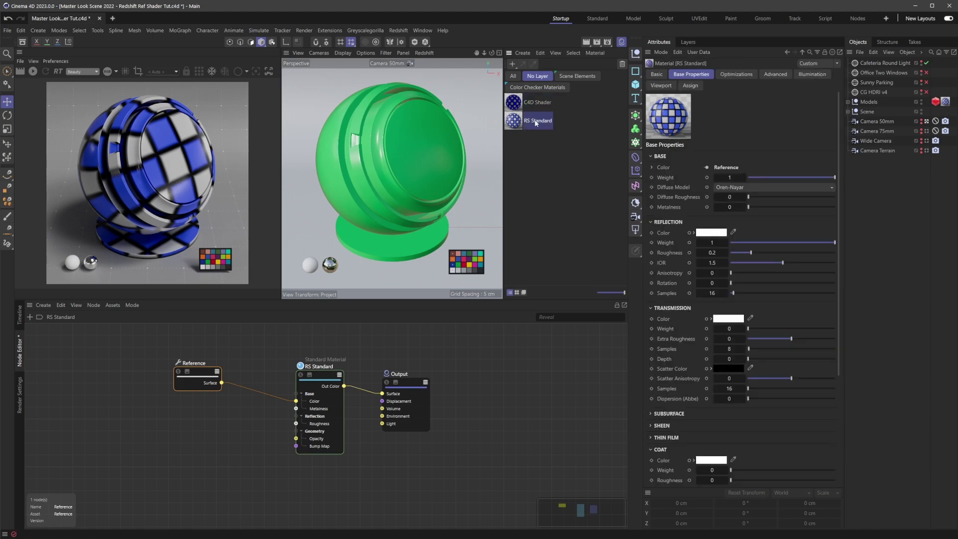
left_click(33, 71)
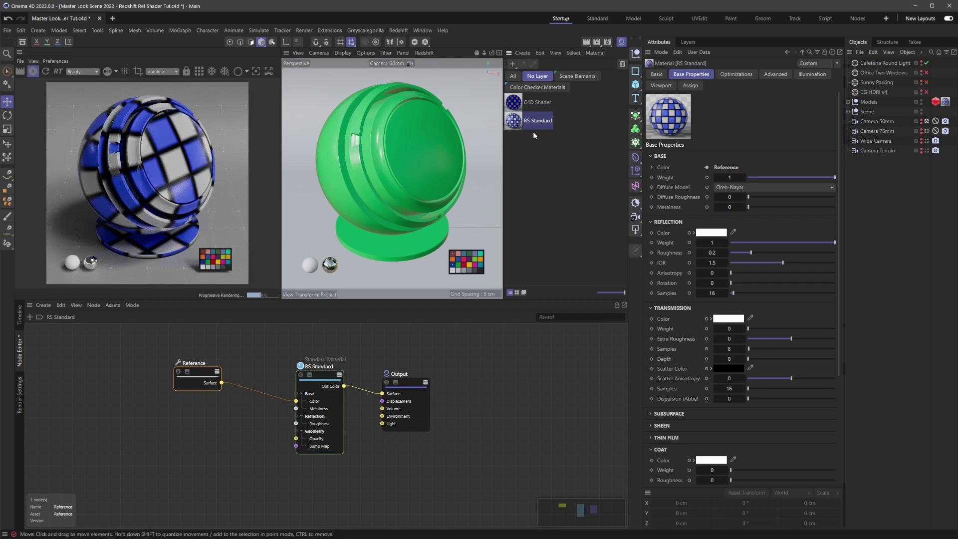
Open the Tiles shader's properties from the shader graph material, clear the graph window out of the way, and run the preview render.
key("Up")
left_click(707, 142)
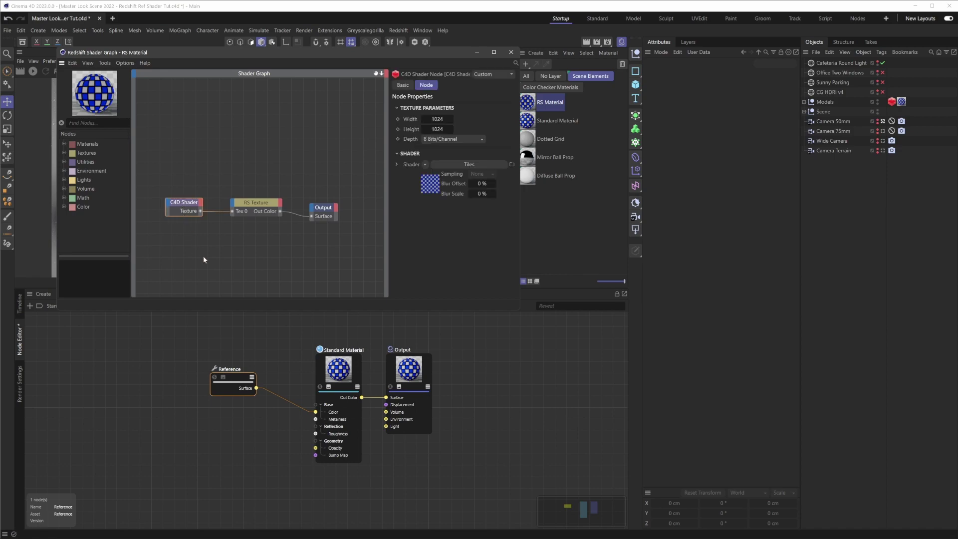
left_click(432, 188)
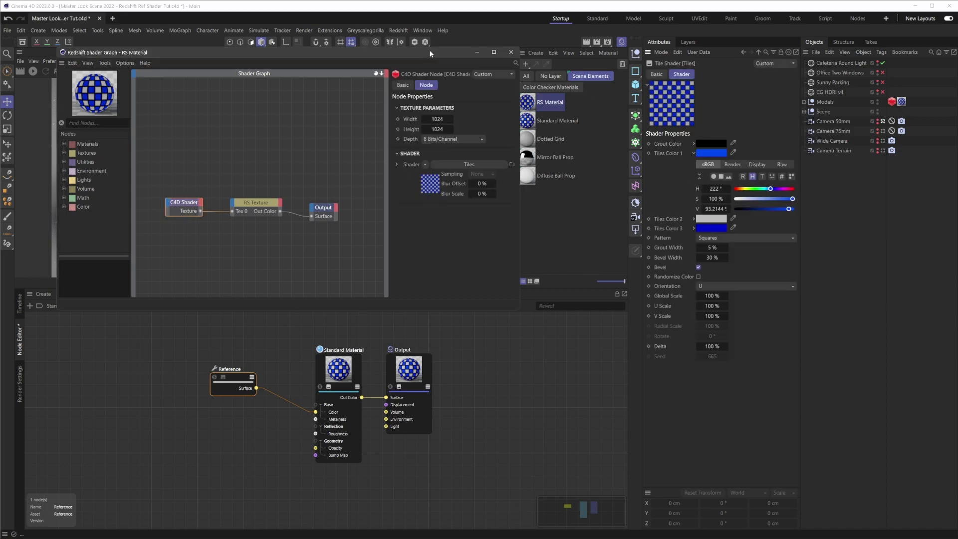
left_click_drag(432, 53, 640, 82)
left_click(33, 71)
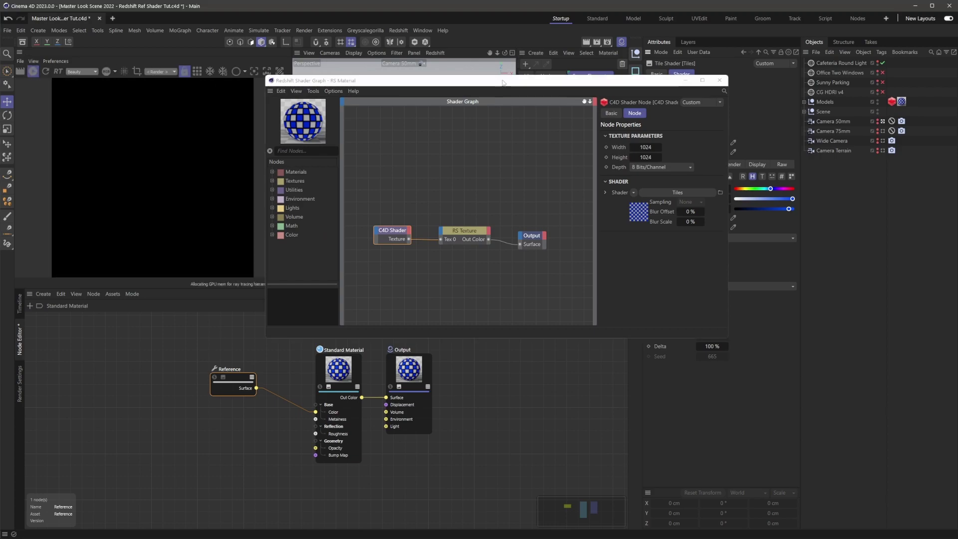
left_click(686, 80)
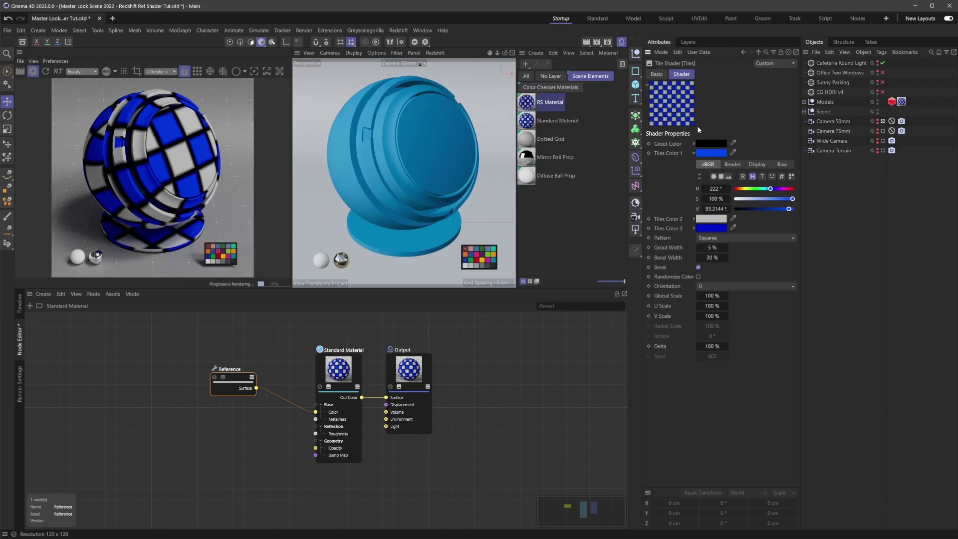
Change the Tiles shader's Tiles Color 1 to green with hue 115° and saturation 74%.
left_click_drag(762, 189, 759, 204)
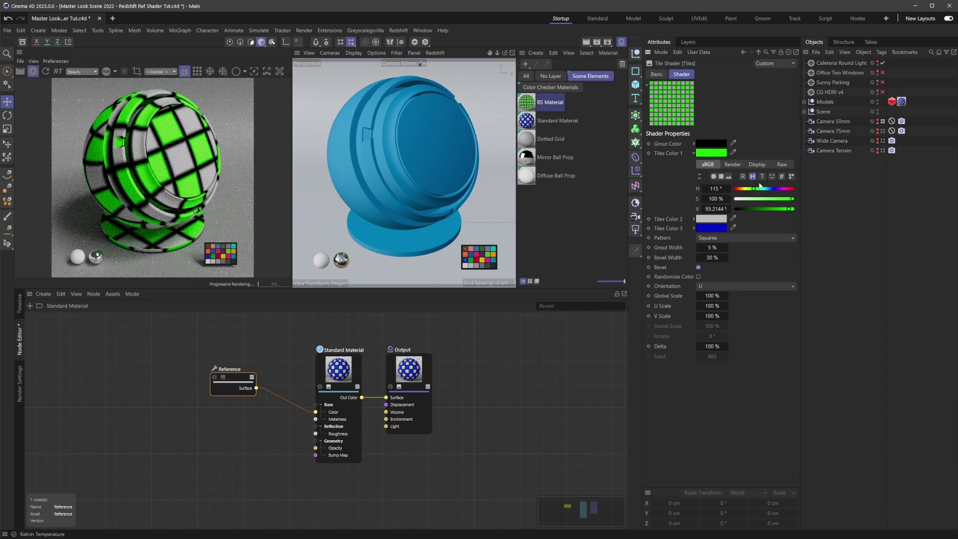
left_click_drag(780, 201, 778, 200)
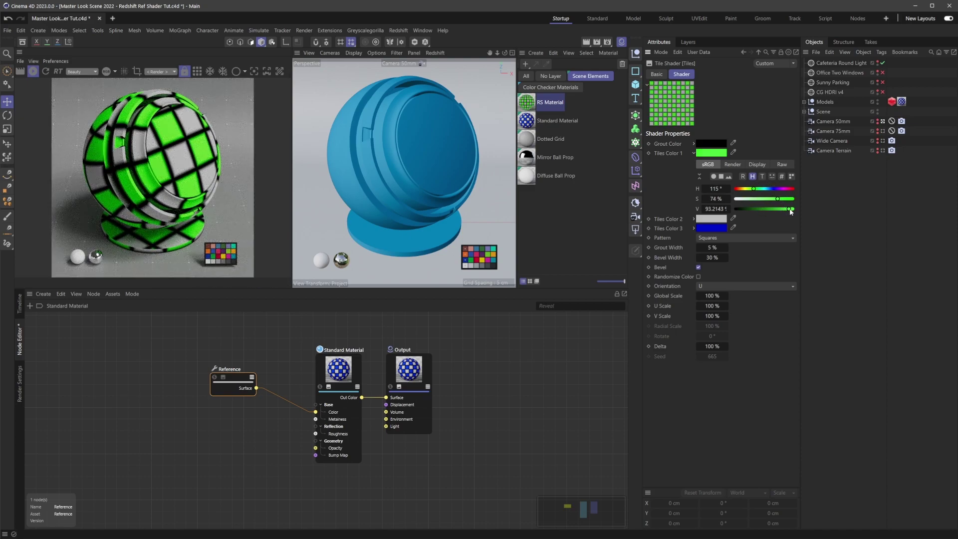
Try the Brick 1, Rings 1 and Rings 2 patterns on the Tiles shader.
left_click(720, 238)
left_click(750, 249)
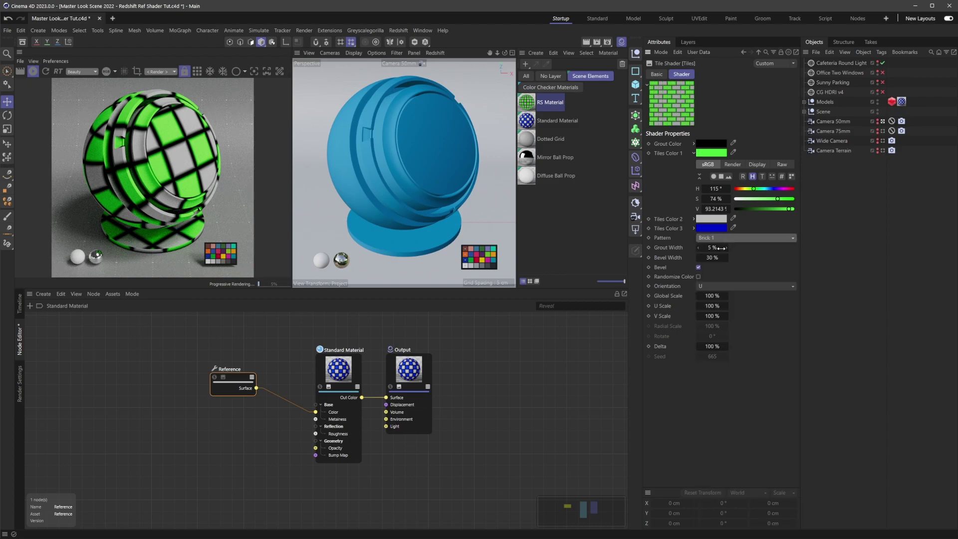
left_click(739, 237)
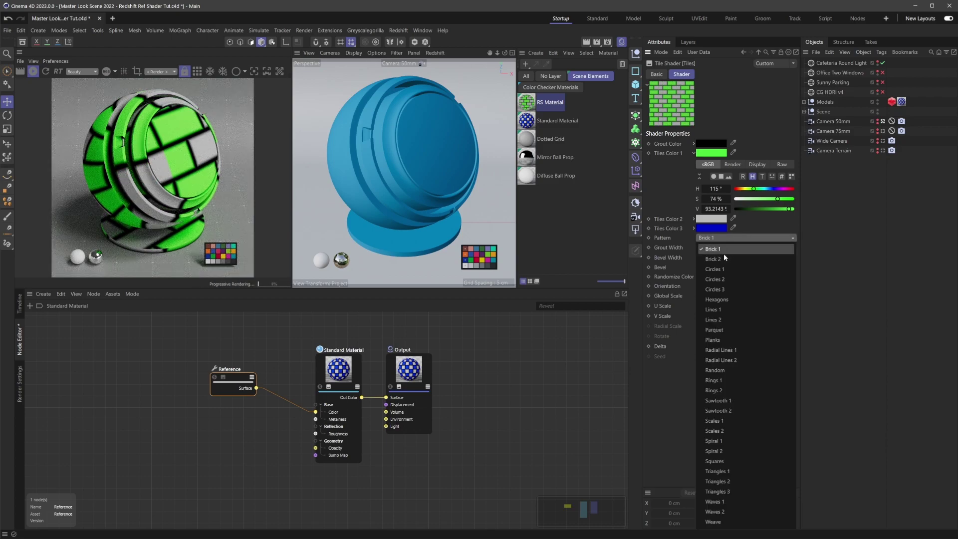
left_click(732, 382)
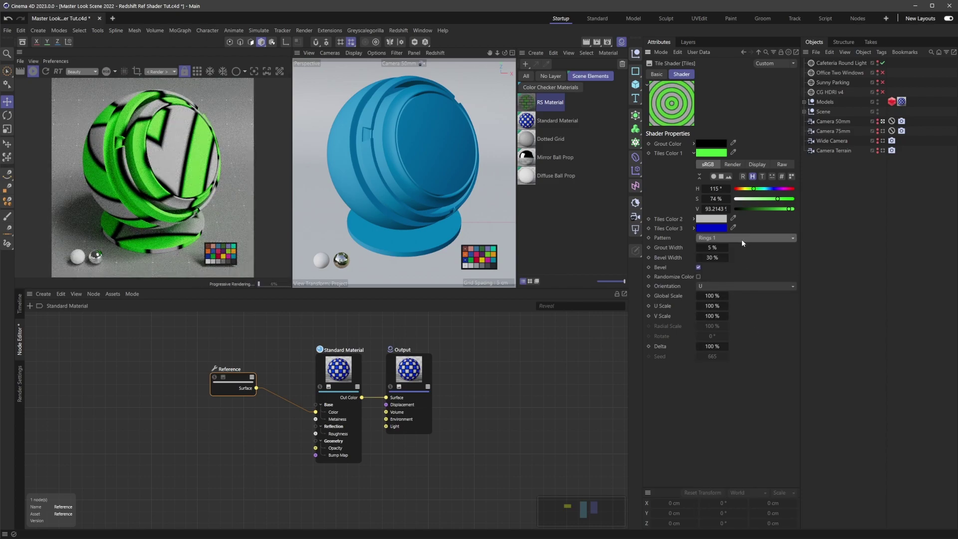
left_click(742, 238)
left_click(732, 391)
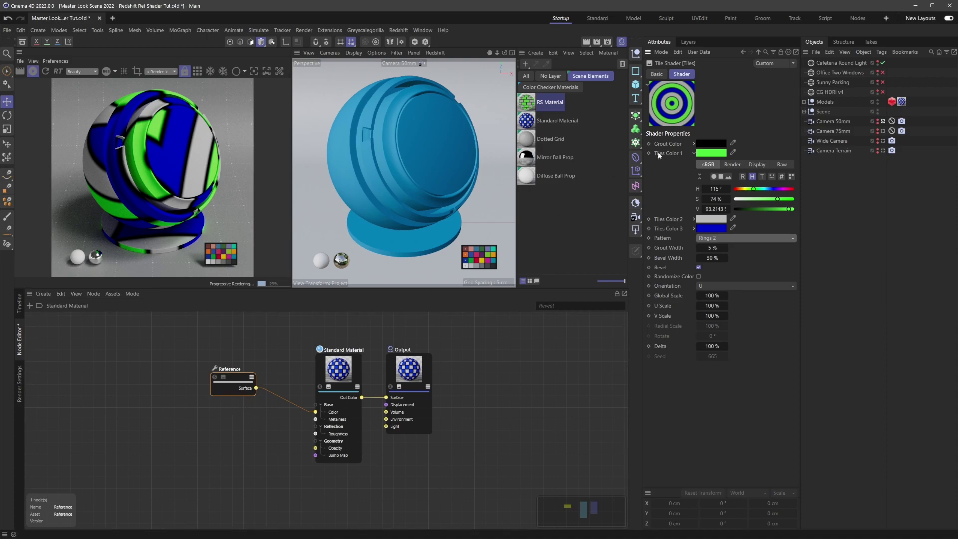
Set the Tiles shader's pattern to Parquet and change Tiles Color 3 to a muted, darker blue.
left_click(738, 238)
left_click(732, 331)
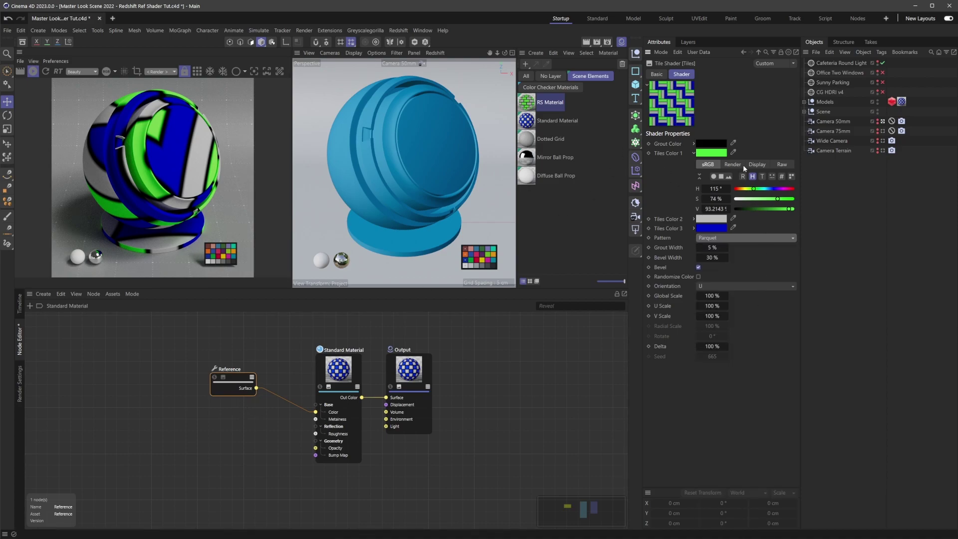
left_click(714, 229)
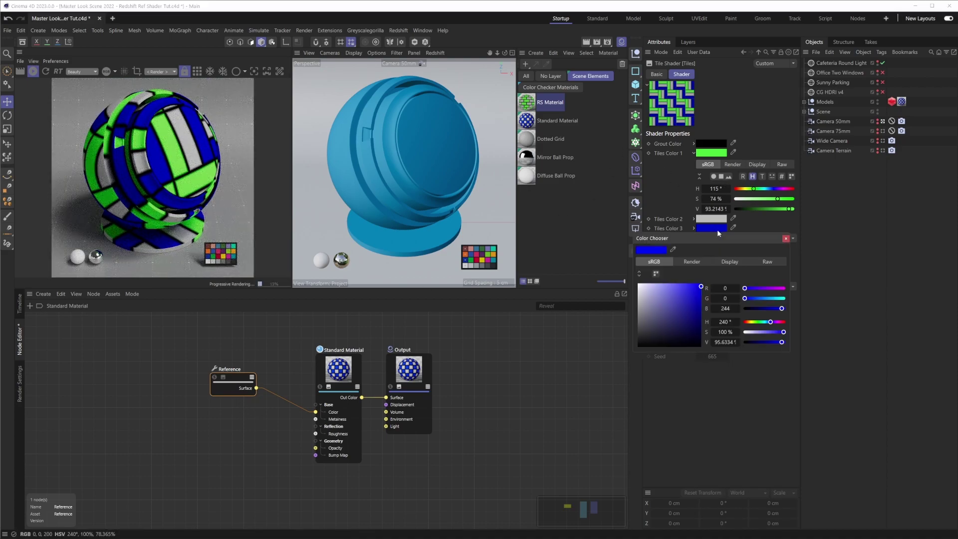
left_click(674, 309)
left_click(787, 239)
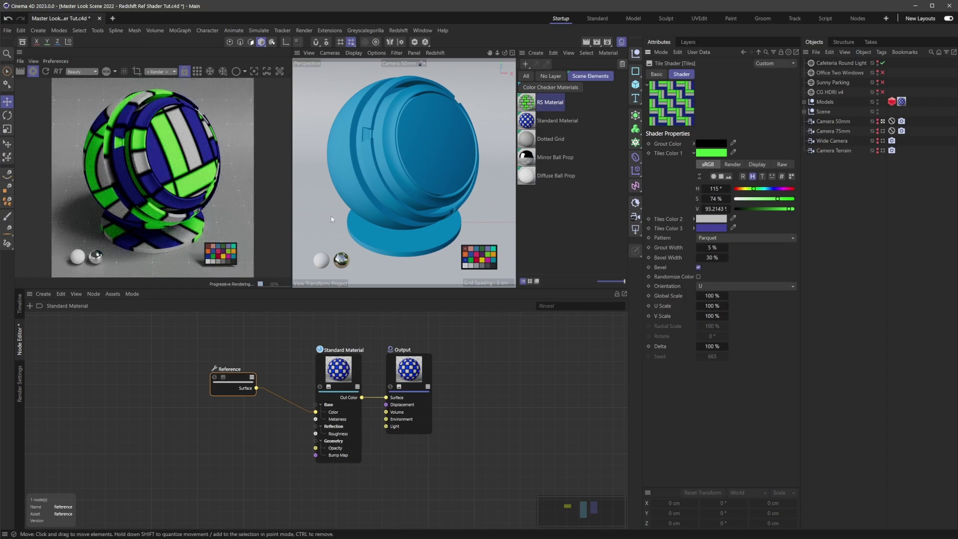
Move the Reference node slightly up and closer to the Standard Material node in the graph.
left_click_drag(239, 381, 249, 370)
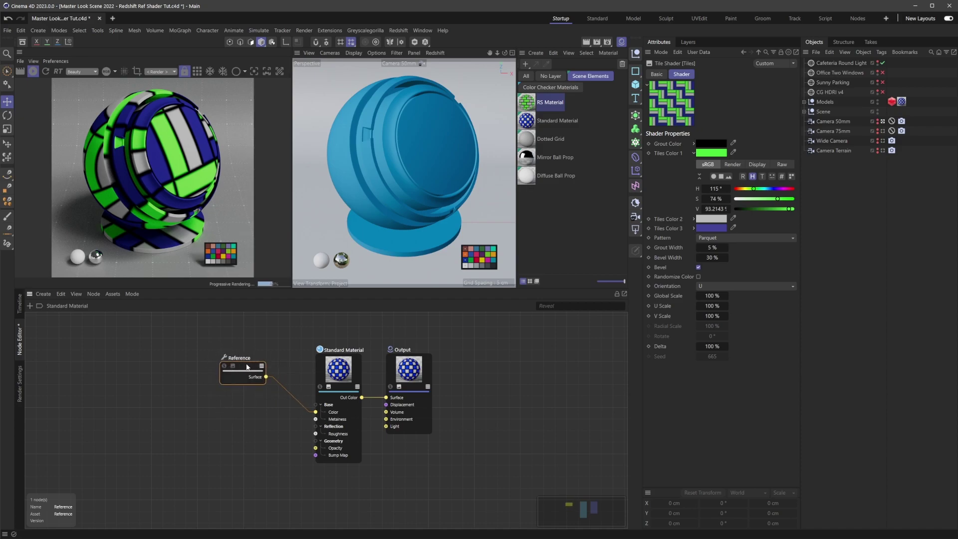